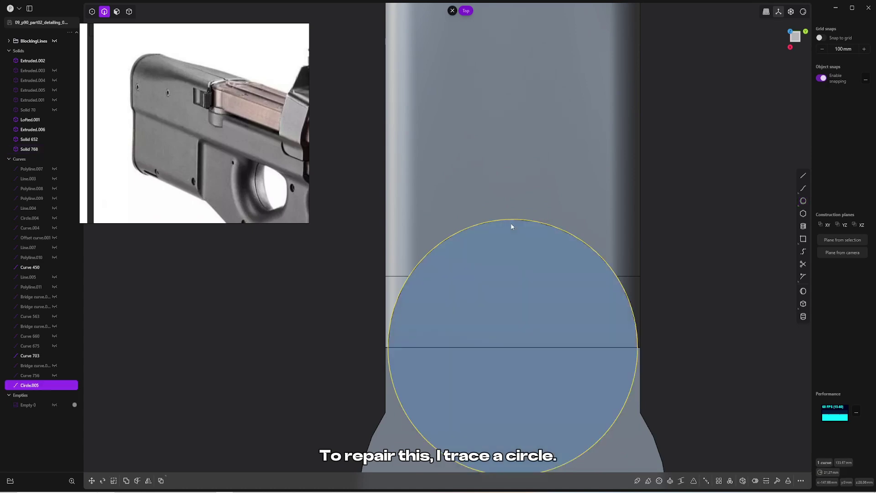
- Imprint the traced circle onto the stock body
{"action": "key", "text": "shift+i"}
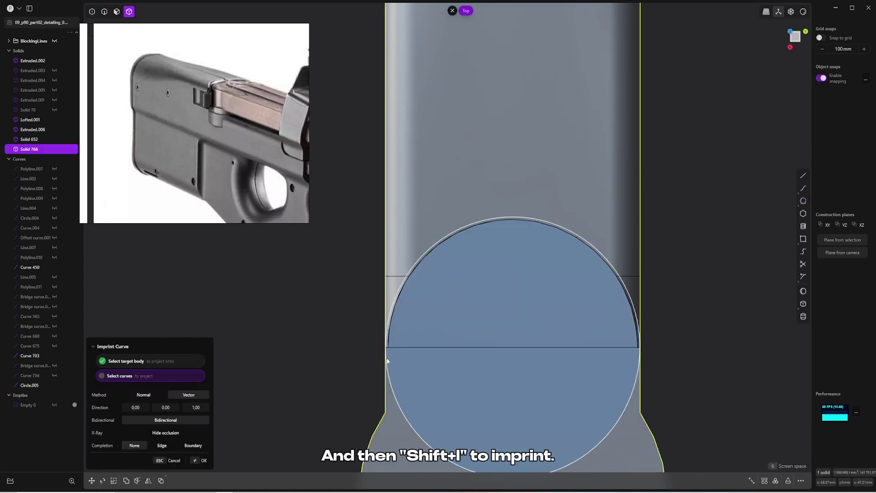
{"action": "key", "text": "Return"}
{"action": "middle_click_drag", "start_coordinate": [309, 307], "coordinate": [569, 246]}
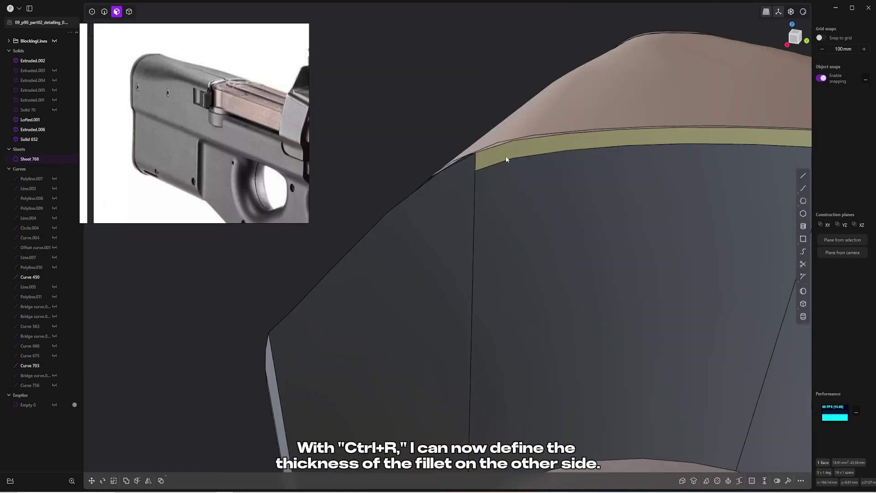
- Add isoparam cuts to the curved inner wall faces to define the fillet thickness on the other side
{"action": "key", "text": "ctrl+r"}
{"action": "scroll", "coordinate": [499, 169], "scroll_direction": "down", "scroll_amount": 3}
{"action": "middle_click_drag", "start_coordinate": [481, 172], "coordinate": [593, 269]}
{"action": "key", "text": "2"}
{"action": "left_click", "coordinate": [598, 274]}
{"action": "key", "text": "f"}
{"action": "key", "text": "Escape"}
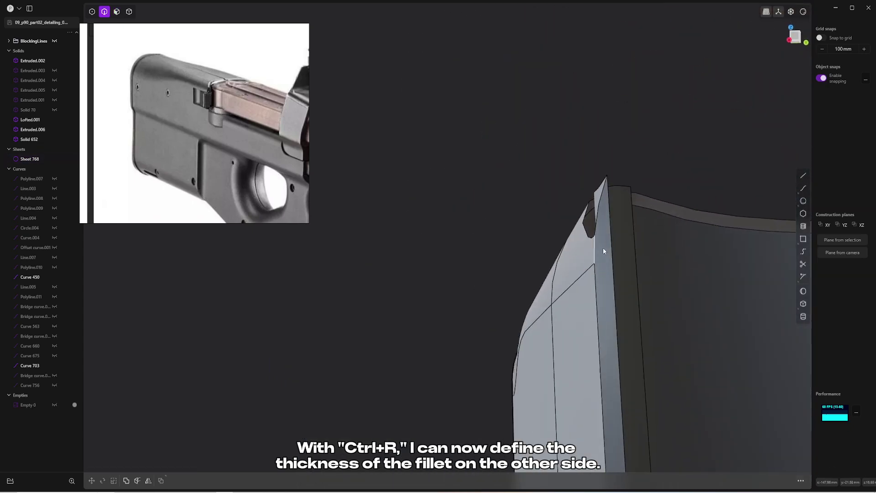
{"action": "key", "text": "ctrl+r"}
{"action": "left_click", "coordinate": [614, 243]}
{"action": "scroll", "coordinate": [607, 243], "scroll_direction": "up", "scroll_amount": 3}
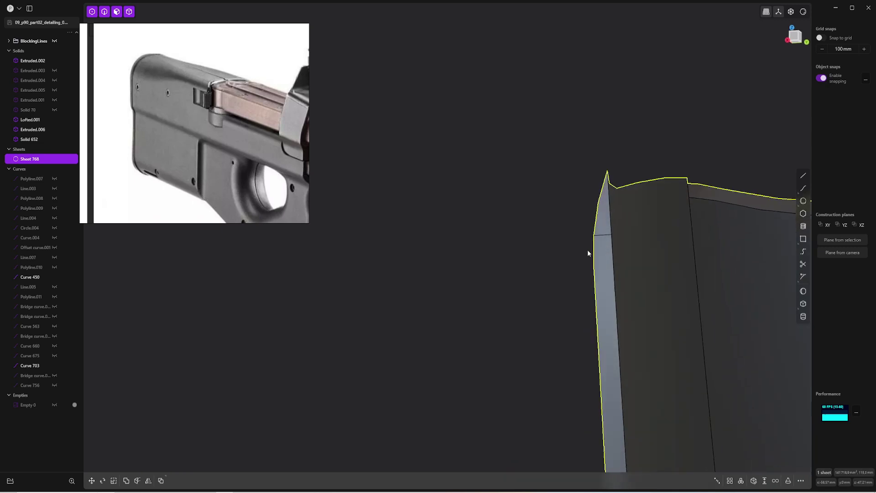
- Draw a straight line spanning the rounded upper corner of the inner wall in the right view
{"action": "middle_click_drag", "start_coordinate": [601, 242], "coordinate": [505, 269]}
{"action": "key", "text": "Escape"}
{"action": "key", "text": "2"}
{"action": "left_click", "coordinate": [481, 208]}
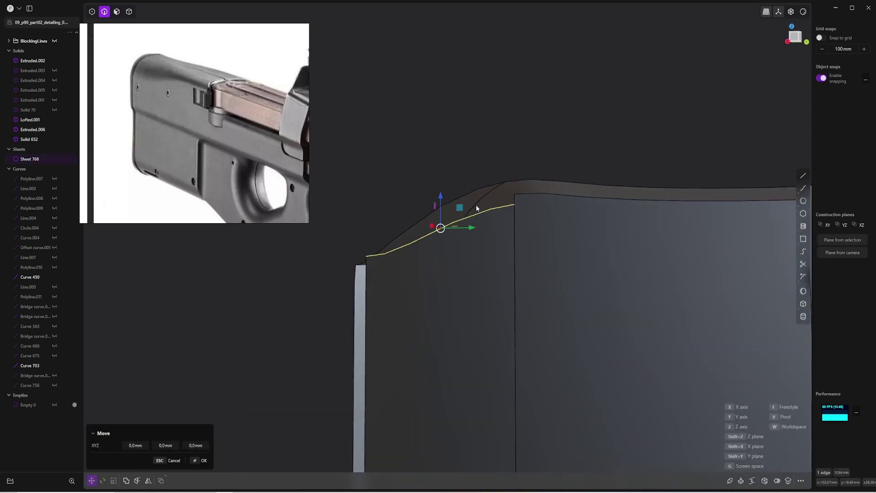
{"action": "key", "text": "e"}
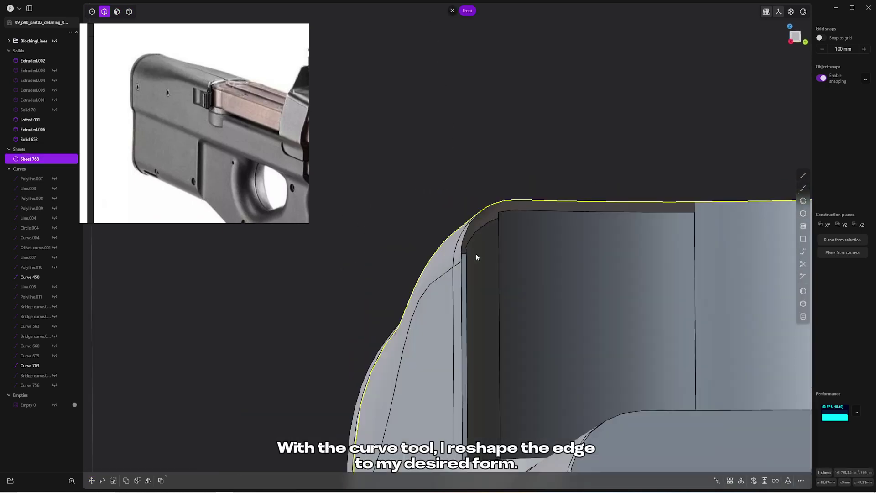
{"action": "key", "text": "c"}
{"action": "left_click", "coordinate": [423, 192]}
{"action": "key", "text": "Return"}
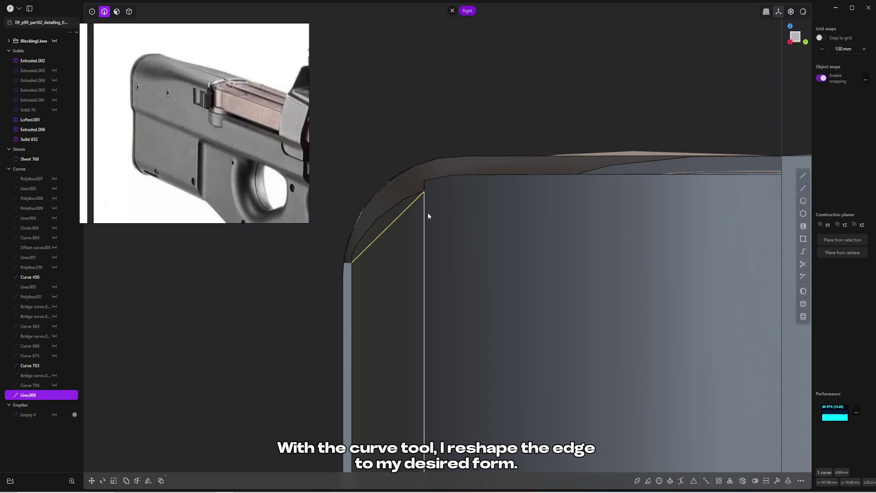
- Shape the corner line into a smooth arc by moving its middle control point outward and adjusting its upper end
{"action": "key", "text": "g"}
{"action": "left_click_drag", "start_coordinate": [390, 200], "coordinate": [377, 166]}
{"action": "left_click_drag", "start_coordinate": [420, 194], "coordinate": [413, 197]}
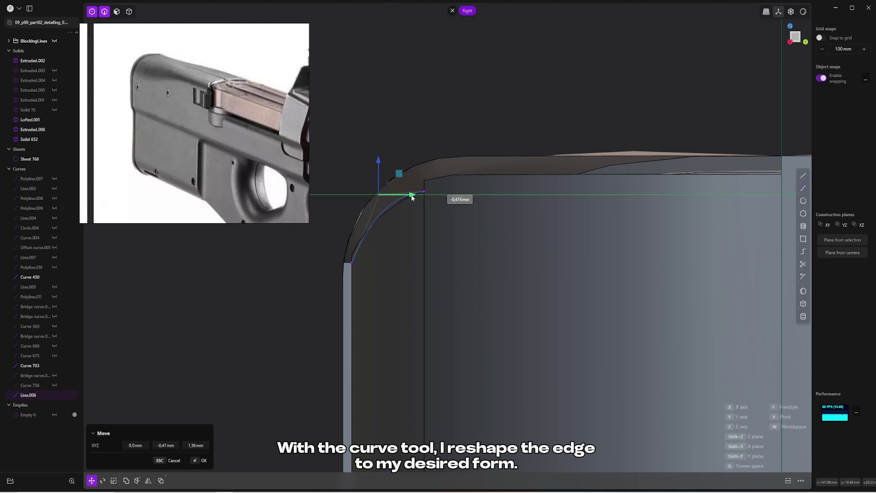
{"action": "key", "text": "Return"}
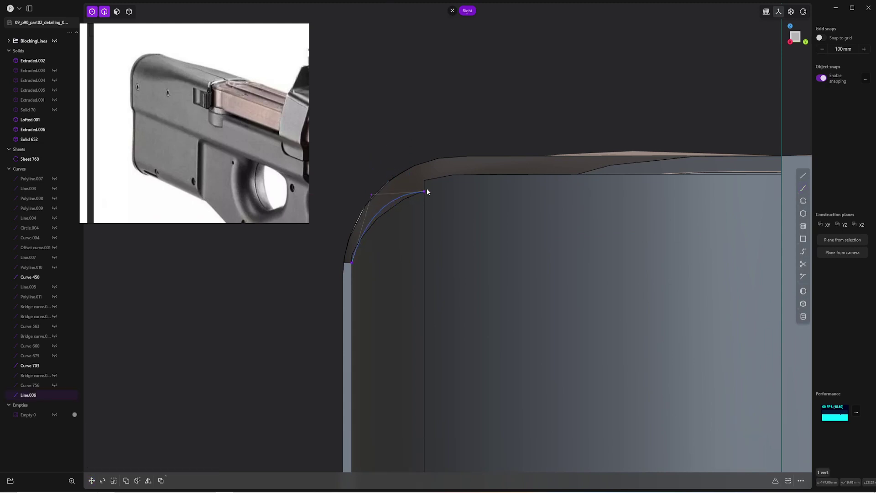
{"action": "key", "text": "g"}
{"action": "key", "text": "z"}
{"action": "left_click", "coordinate": [425, 181]}
{"action": "key", "text": "Return"}
{"action": "key", "text": "g"}
{"action": "left_click_drag", "start_coordinate": [398, 195], "coordinate": [390, 194]}
{"action": "key", "text": "Return"}
- Extend the inner wall's corner edge upward past the arc curve
{"action": "left_click", "coordinate": [424, 150]}
{"action": "middle_click_drag", "start_coordinate": [424, 150], "coordinate": [389, 221]}
{"action": "key", "text": "2"}
{"action": "left_click", "coordinate": [377, 205]}
{"action": "key", "text": "e"}
{"action": "left_click_drag", "start_coordinate": [367, 153], "coordinate": [364, 141]}
{"action": "key", "text": "Return"}
- Imprint the arc curve onto the sheet's extended inner wall
{"action": "middle_click_drag", "start_coordinate": [378, 150], "coordinate": [428, 209], "text": "alt"}
{"action": "key", "text": "4"}
{"action": "left_click", "coordinate": [434, 212]}
{"action": "key", "text": "i"}
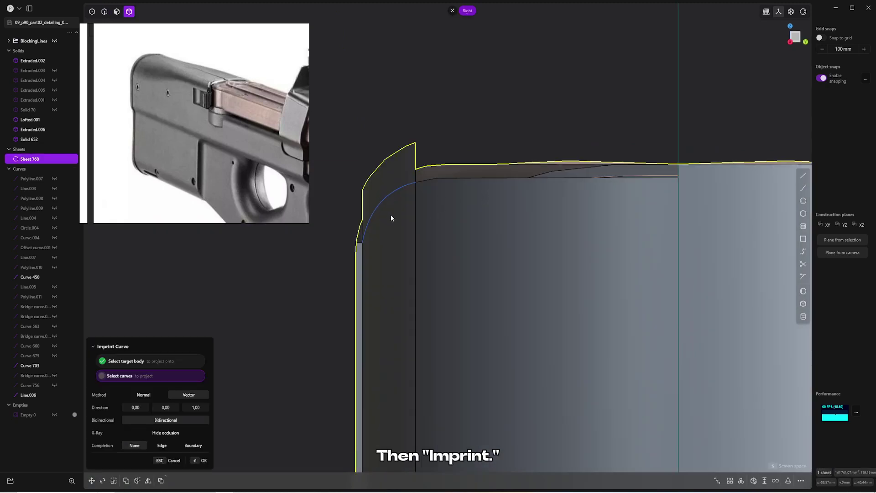
{"action": "left_click", "coordinate": [383, 200]}
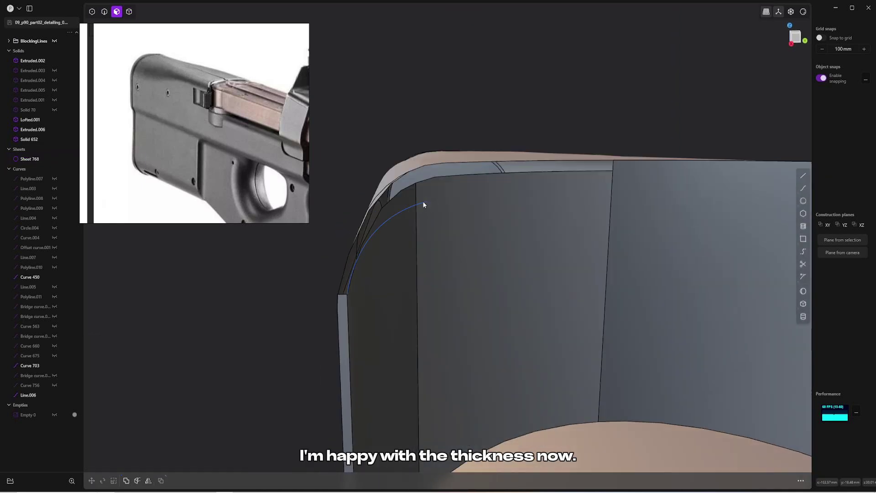
- Extend the inner wall's upper edge by -0.89 mm and symmetrize the sheet across the X axis
{"action": "key", "text": "2"}
{"action": "middle_click_drag", "start_coordinate": [423, 201], "coordinate": [607, 164]}
{"action": "left_click", "coordinate": [716, 152]}
{"action": "key", "text": "shift+e"}
{"action": "left_click_drag", "start_coordinate": [623, 139], "coordinate": [582, 148]}
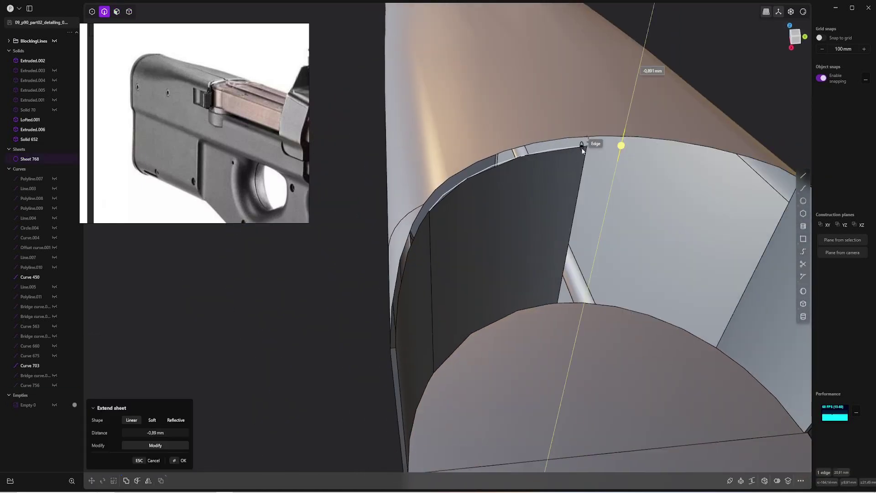
{"action": "key", "text": "Return"}
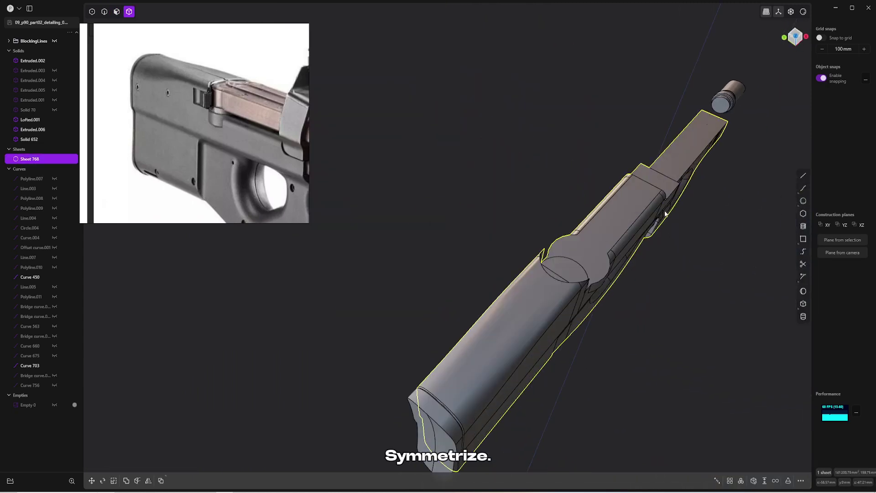
{"action": "key", "text": "alt+x"}
{"action": "key", "text": "Return"}
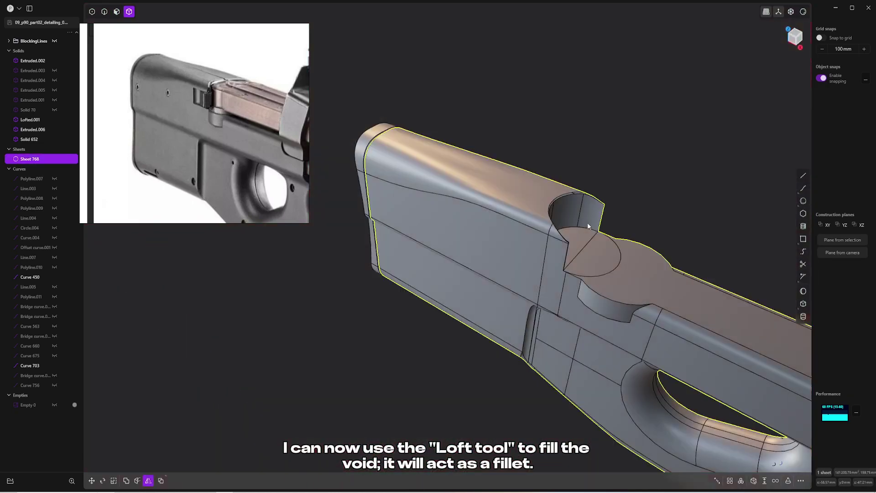
- Loft between the outer and inner corner edges to fill the gap with a fillet-like surface
{"action": "scroll", "coordinate": [561, 224], "scroll_direction": "up", "scroll_amount": 6}
{"action": "middle_click_drag", "start_coordinate": [487, 233], "coordinate": [410, 211]}
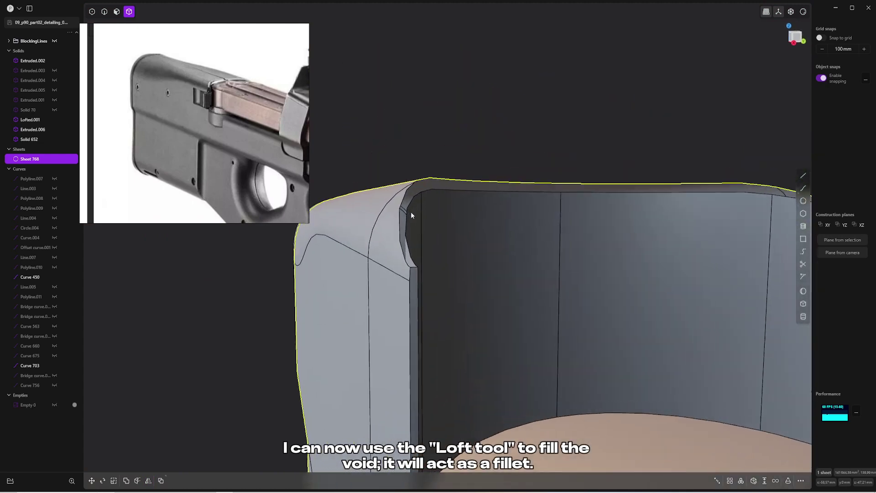
{"action": "key", "text": "2"}
{"action": "left_click", "coordinate": [408, 208]}
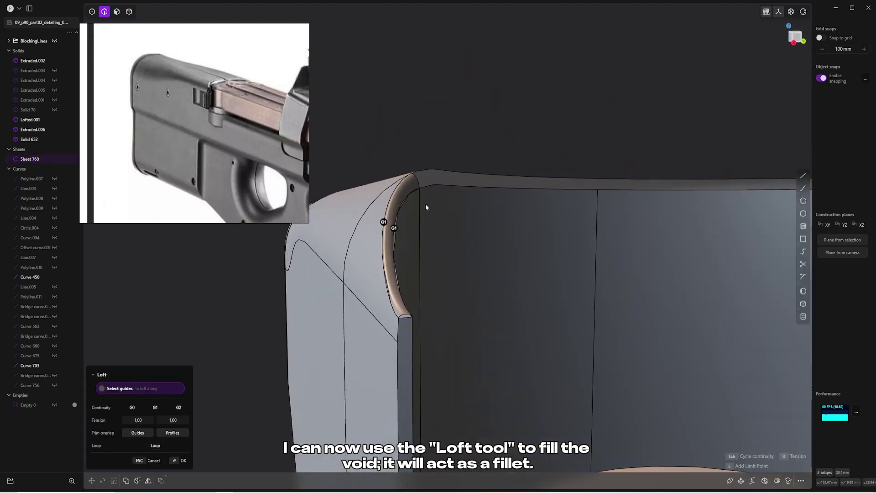
{"action": "middle_click_drag", "start_coordinate": [425, 203], "coordinate": [428, 229]}
{"action": "key", "text": "Return"}
- Join the lofted corner surface to the main stock sheet
{"action": "key", "text": "4"}
{"action": "left_click", "coordinate": [365, 224]}
{"action": "left_click", "coordinate": [388, 232], "text": "shift"}
{"action": "key", "text": "j"}
{"action": "key", "text": "Escape"}
- Fill the gap beside the corner edge with Patch hole
{"action": "key", "text": "2"}
{"action": "left_click", "coordinate": [422, 269]}
{"action": "key", "text": "alt+p"}
{"action": "key", "text": "Return"}
{"action": "middle_click_drag", "start_coordinate": [518, 158], "coordinate": [475, 125]}
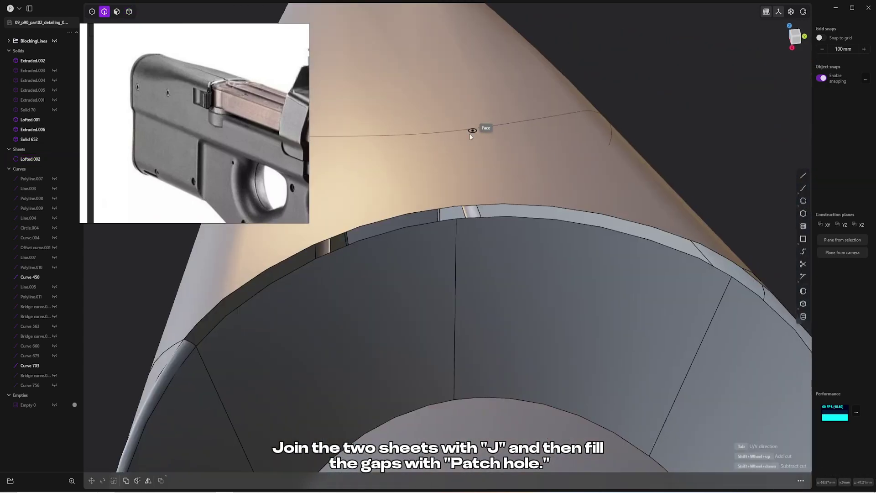
- Create a bridge curve between the outer and inner centre edges across the rim gap
{"action": "middle_click_drag", "start_coordinate": [469, 201], "coordinate": [625, 213]}
{"action": "left_click", "coordinate": [625, 211]}
{"action": "left_click", "coordinate": [617, 168], "text": "shift"}
{"action": "type", "text": "fbri"}
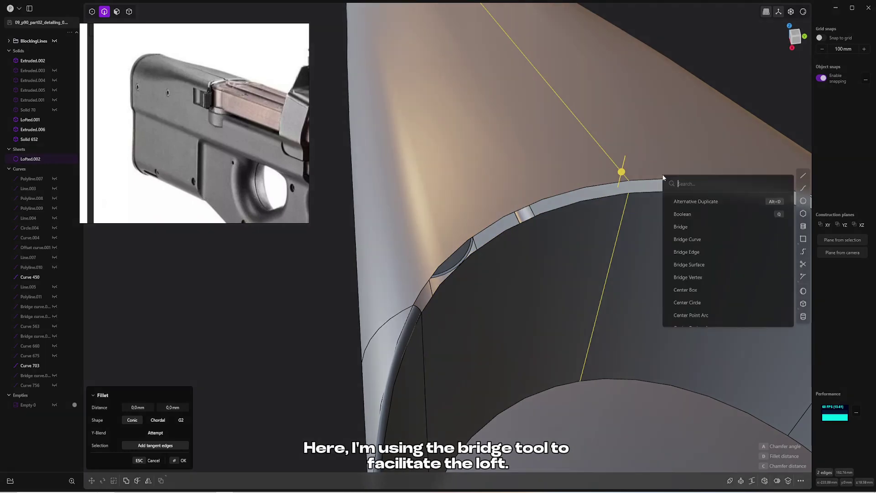
{"action": "left_click", "coordinate": [700, 227]}
{"action": "middle_click_drag", "start_coordinate": [700, 227], "coordinate": [483, 193]}
{"action": "key", "text": "Return"}
- Loft the rim gap between the outer and inner edges, using the bridge curve for support
{"action": "key", "text": "l"}
{"action": "left_click", "coordinate": [610, 169]}
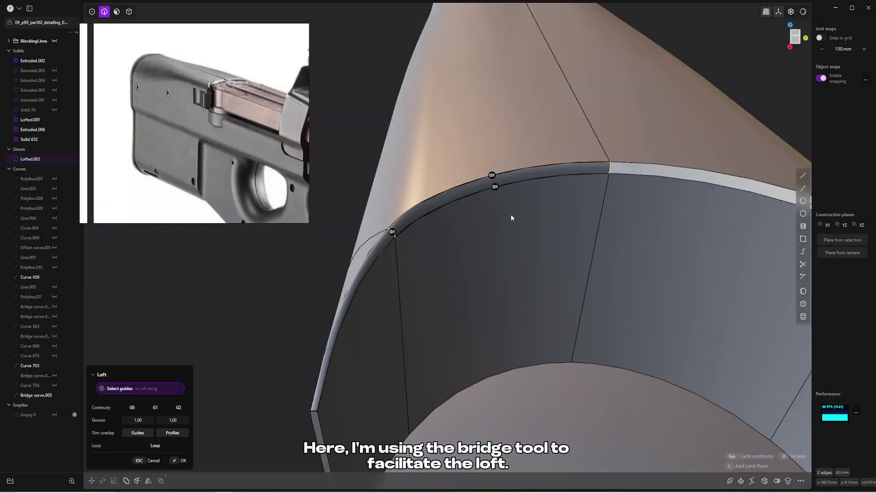
{"action": "key", "text": "Return"}
- Join the lofted rim surface to the stock sheet
{"action": "key", "text": "4"}
{"action": "left_click", "coordinate": [489, 187]}
{"action": "left_click", "coordinate": [496, 227], "text": "shift"}
{"action": "key", "text": "j"}
{"action": "left_click", "coordinate": [275, 236]}
- Trace the small rectangular recess from the reference image with a closed polyline and cut the stock body with it
{"action": "middle_click_drag", "start_coordinate": [445, 215], "coordinate": [569, 268]}
{"action": "left_click", "coordinate": [411, 286]}
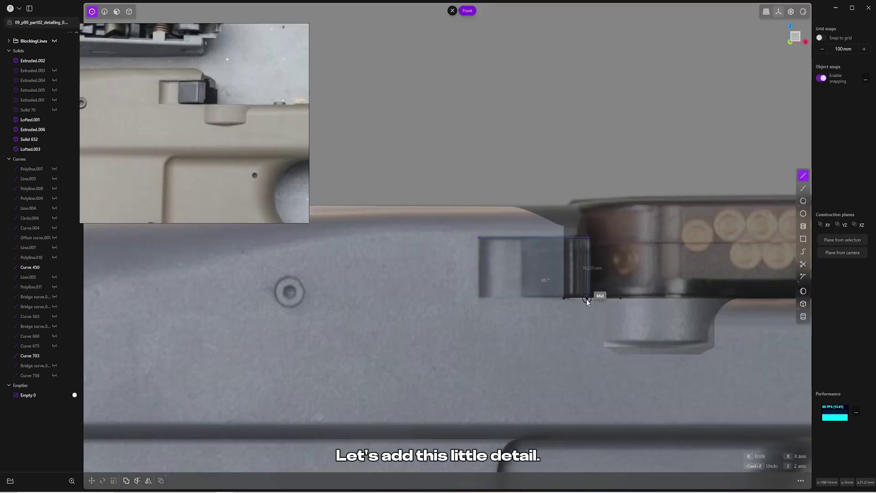
{"action": "left_click", "coordinate": [477, 298]}
{"action": "left_click", "coordinate": [478, 237]}
{"action": "left_click", "coordinate": [478, 298]}
{"action": "key", "text": "g"}
{"action": "key", "text": "x"}
{"action": "left_click", "coordinate": [479, 237]}
{"action": "key", "text": "4"}
{"action": "left_click", "coordinate": [491, 220]}
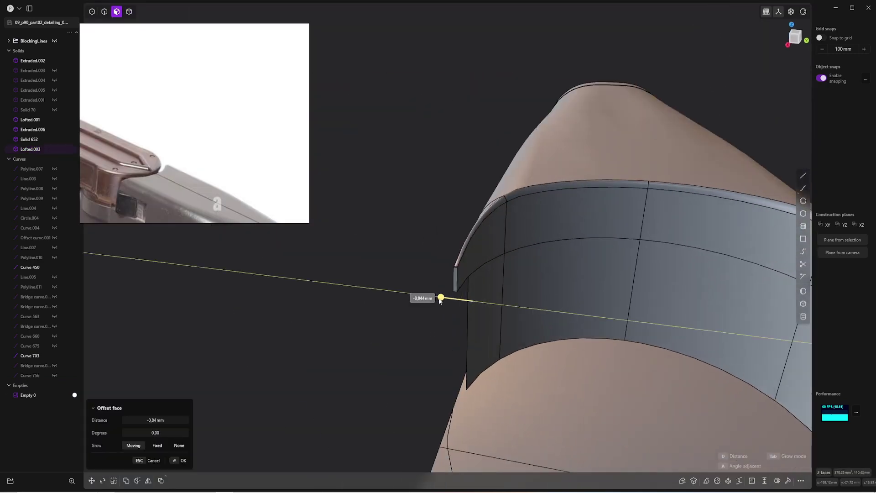
- Offset the two recess faces inward into the stock
{"action": "scroll", "coordinate": [511, 295], "scroll_direction": "down", "scroll_amount": 3}
{"action": "left_click_drag", "start_coordinate": [417, 301], "coordinate": [426, 300]}
{"action": "key", "text": "Return"}
{"action": "middle_click_drag", "start_coordinate": [426, 300], "coordinate": [470, 215]}
- Rotate the recess selection about the Z axis around a custom pivot at its end
{"action": "left_click", "coordinate": [331, 332]}
{"action": "key", "text": "r"}
{"action": "key", "text": "v"}
{"action": "left_click", "coordinate": [331, 320]}
{"action": "key", "text": "z"}
{"action": "left_click", "coordinate": [368, 352]}
{"action": "key", "text": "Return"}
- Extend the recess's vertical inner edge and loft between the open edges to close its wall
{"action": "middle_click_drag", "start_coordinate": [408, 281], "coordinate": [501, 225]}
{"action": "key", "text": "2"}
{"action": "scroll", "coordinate": [511, 215], "scroll_direction": "up", "scroll_amount": 5}
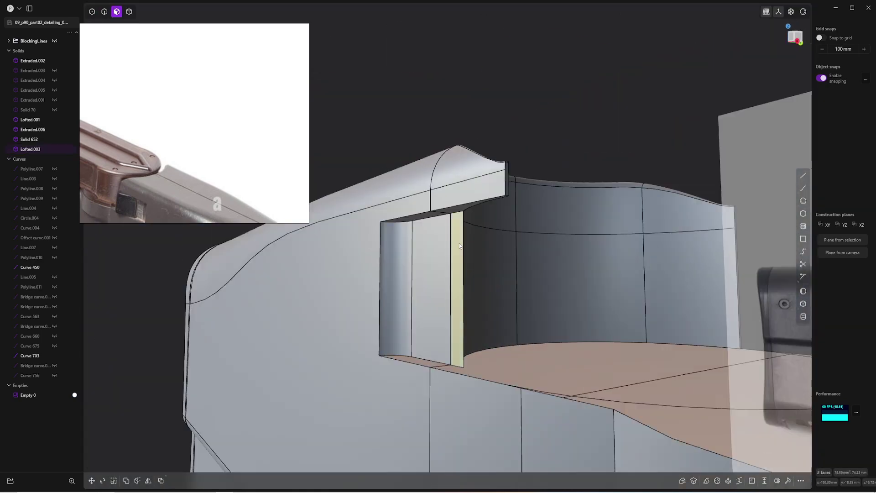
{"action": "middle_click_drag", "start_coordinate": [456, 297], "coordinate": [498, 335]}
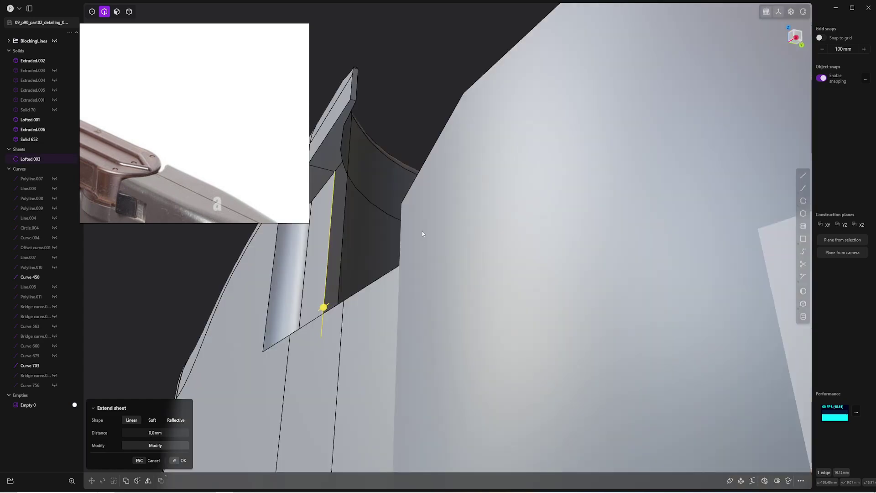
{"action": "middle_click_drag", "start_coordinate": [422, 233], "coordinate": [543, 293]}
{"action": "key", "text": "l"}
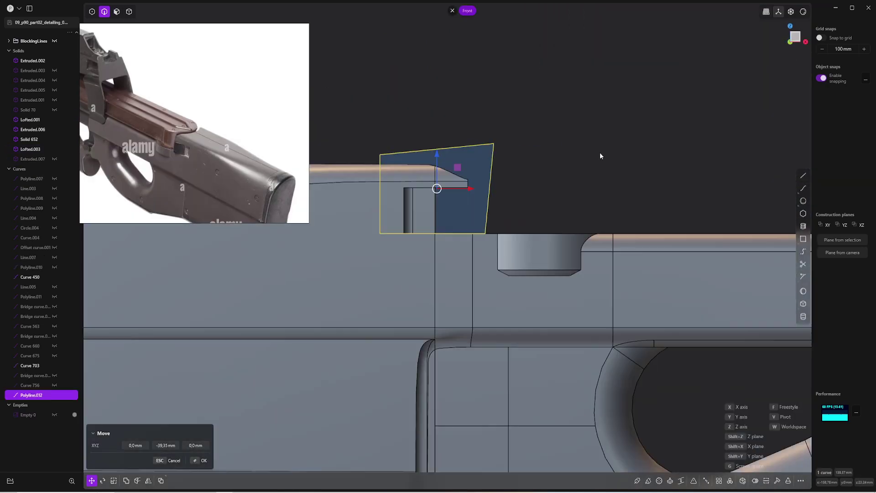
- Move the closed polyline -39.31 mm along Y and align its upper front corner vertically above the lower one
{"action": "key", "text": "Return"}
{"action": "key", "text": "1"}
{"action": "left_click", "coordinate": [494, 143]}
{"action": "key", "text": "g"}
{"action": "left_click_drag", "start_coordinate": [529, 143], "coordinate": [486, 234]}
{"action": "key", "text": "Return"}
- Cut the recessed front end off the upper stock with the closed polyline
{"action": "scroll", "coordinate": [217, 96], "scroll_direction": "down", "scroll_amount": 5}
{"action": "middle_click_drag", "start_coordinate": [217, 96], "coordinate": [270, 105]}
{"action": "scroll", "coordinate": [270, 105], "scroll_direction": "up", "scroll_amount": 3}
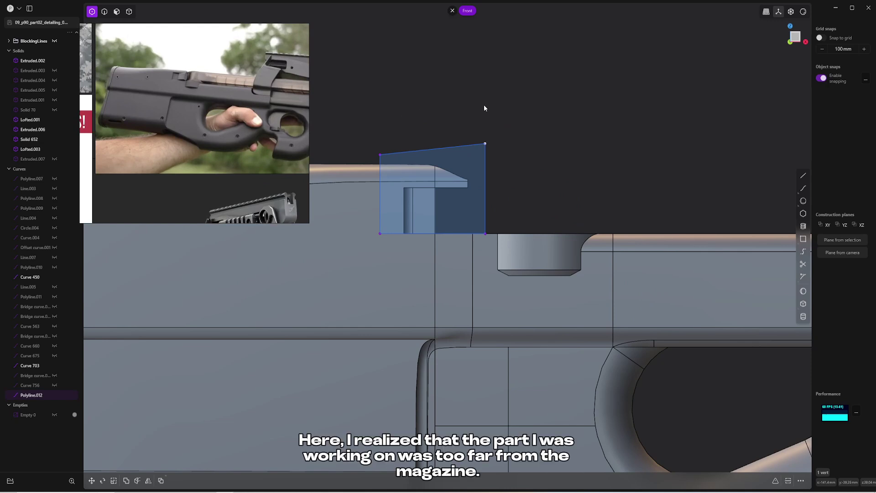
{"action": "key", "text": "4"}
{"action": "left_click", "coordinate": [353, 184]}
{"action": "key", "text": "c"}
{"action": "left_click", "coordinate": [444, 146]}
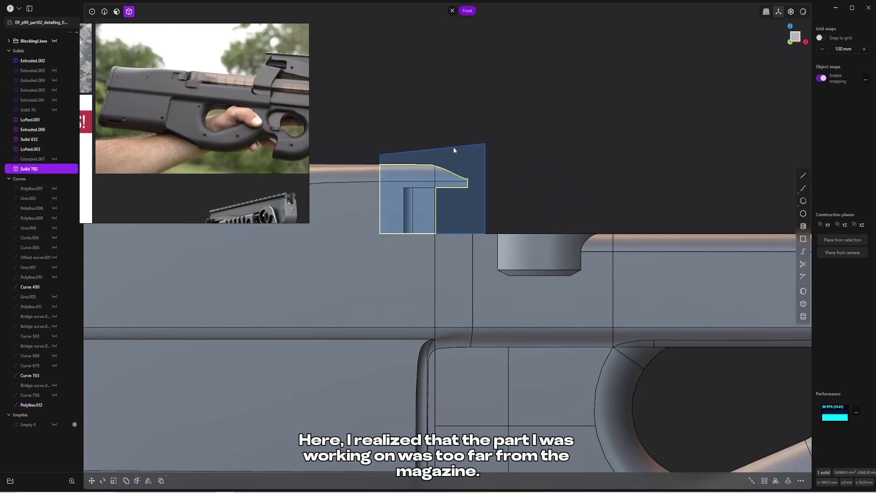
- Move the cut-off end piece forward toward the magazine
{"action": "key", "text": "g"}
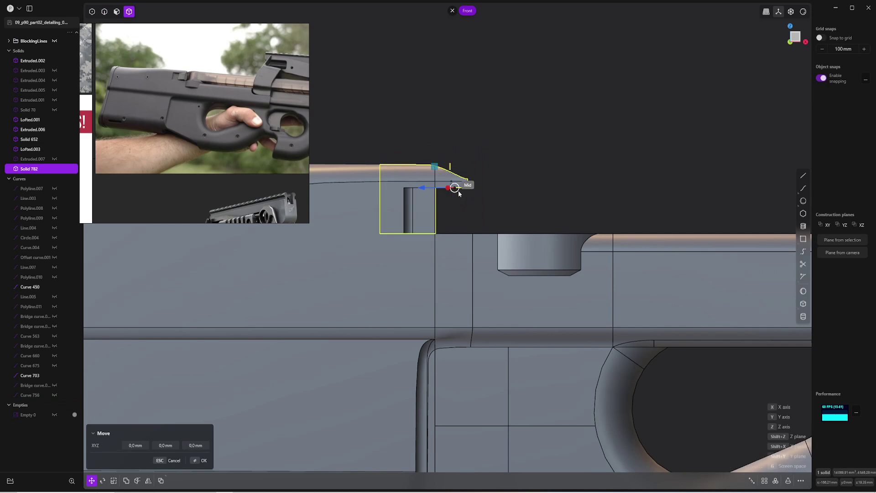
{"action": "left_click_drag", "start_coordinate": [469, 188], "coordinate": [499, 233]}
{"action": "left_click", "coordinate": [538, 163]}
- Isolate the main body for inspection and delete the unneeded faces around the gap to the moved end piece
{"action": "middle_click_drag", "start_coordinate": [537, 163], "coordinate": [586, 194]}
{"action": "scroll", "coordinate": [385, 213], "scroll_direction": "up", "scroll_amount": 1}
{"action": "left_click", "coordinate": [380, 214]}
{"action": "key", "text": "/"}
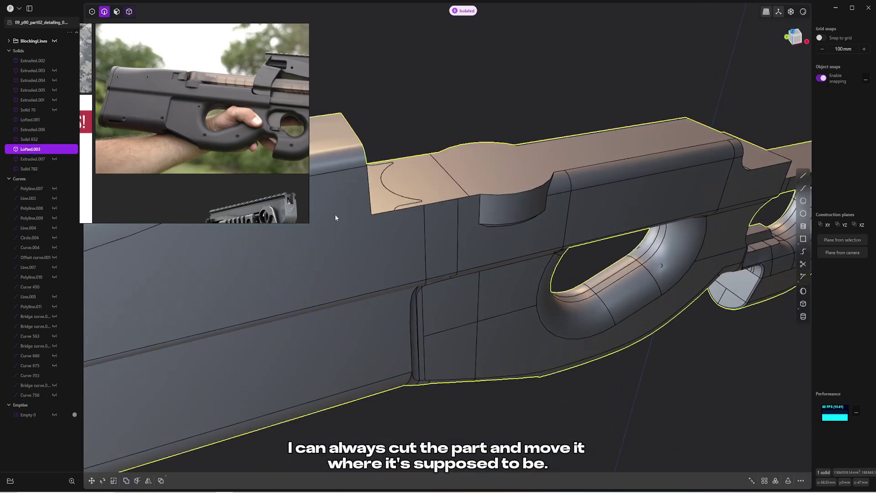
{"action": "key", "text": "2"}
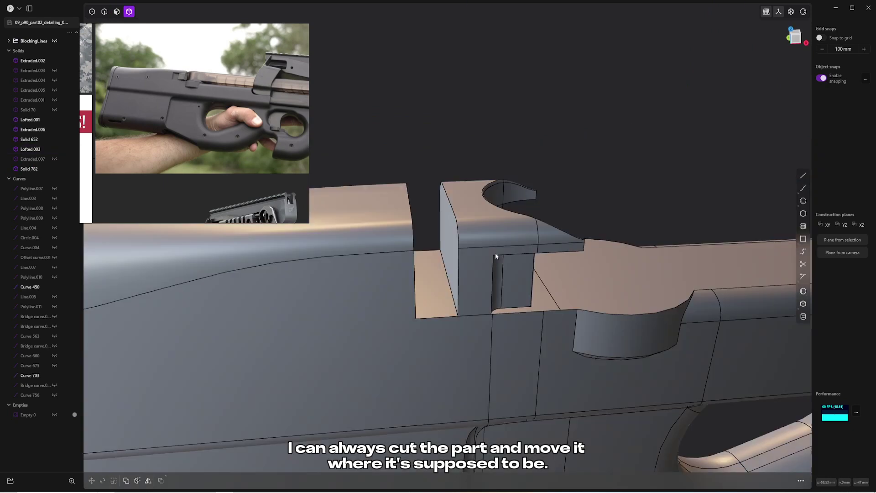
{"action": "middle_click_drag", "start_coordinate": [494, 254], "coordinate": [436, 294]}
{"action": "key", "text": "3"}
{"action": "key", "text": "Delete"}
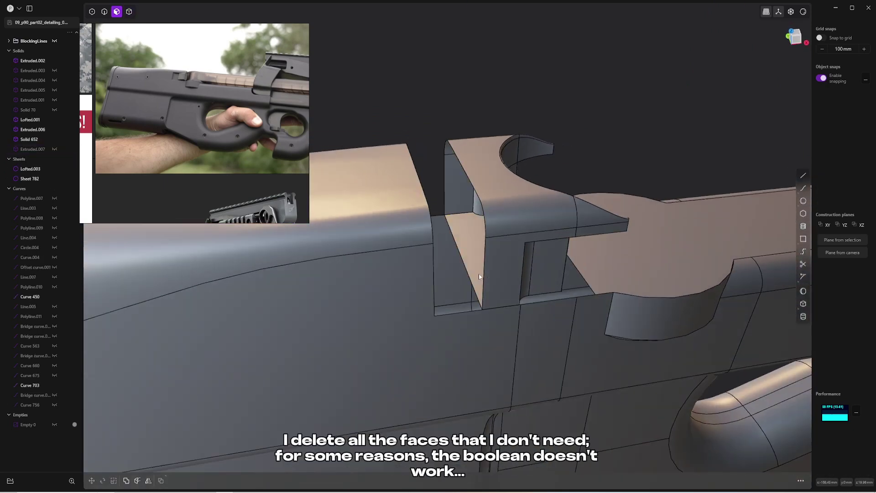
- Loft between the facing upper edges of the stock and the moved end piece to bridge the gap
{"action": "middle_click_drag", "start_coordinate": [505, 290], "coordinate": [453, 278]}
{"action": "key", "text": "4"}
{"action": "left_click", "coordinate": [555, 196]}
{"action": "left_click", "coordinate": [484, 136], "text": "shift"}
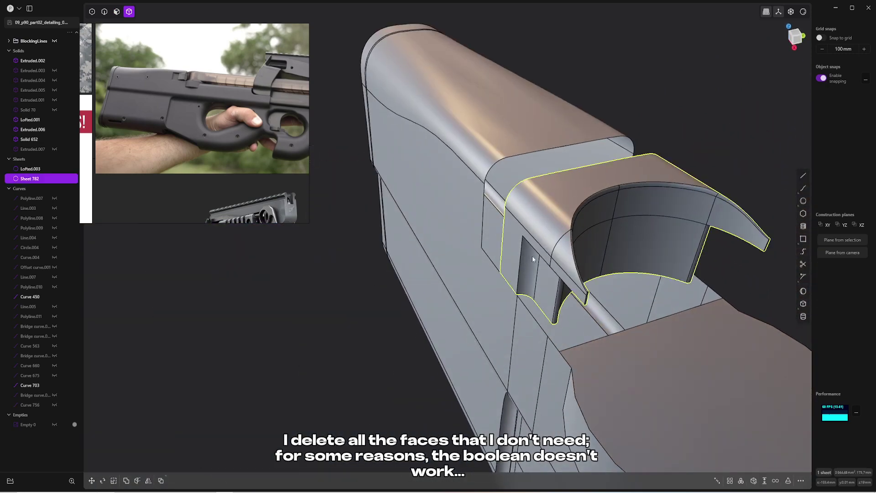
{"action": "key", "text": "2"}
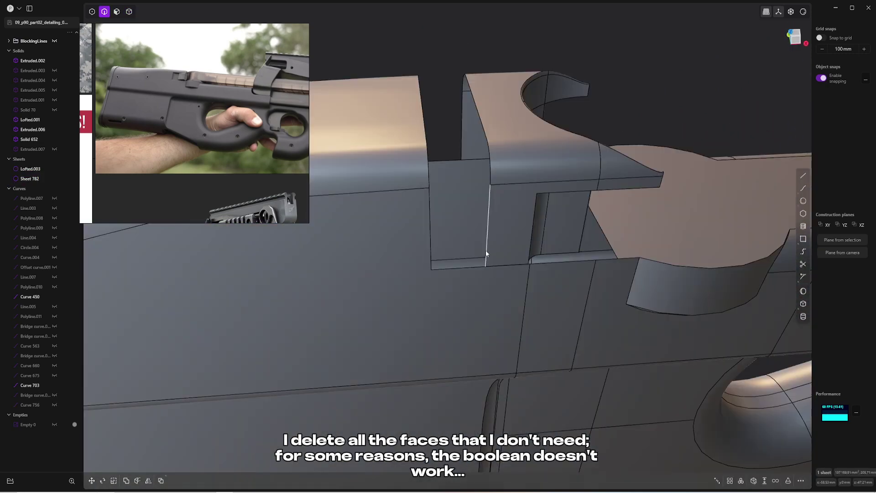
{"action": "left_click", "coordinate": [428, 166]}
{"action": "left_click", "coordinate": [484, 122], "text": "shift"}
{"action": "key", "text": "l"}
{"action": "key", "text": "Return"}
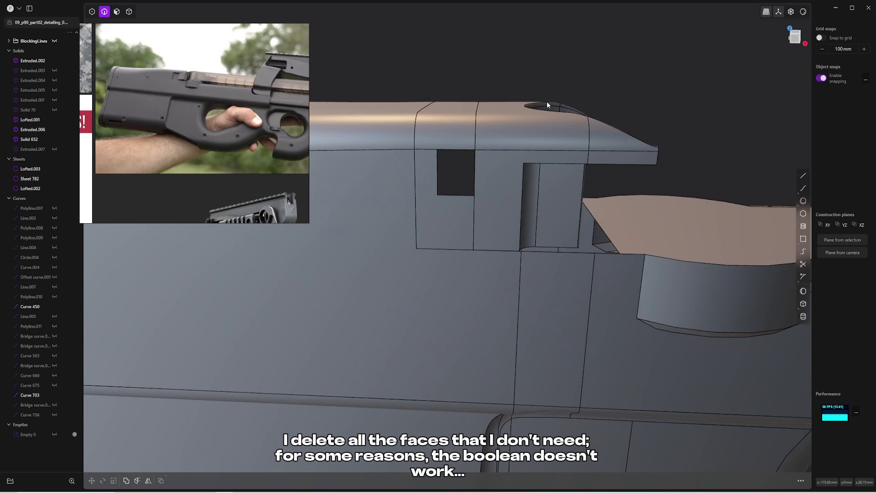
- Join the lofted bridging surface with the moved end piece's sheet
{"action": "key", "text": "4"}
{"action": "left_click", "coordinate": [458, 124]}
{"action": "left_click", "coordinate": [528, 123], "text": "shift"}
{"action": "key", "text": "j"}
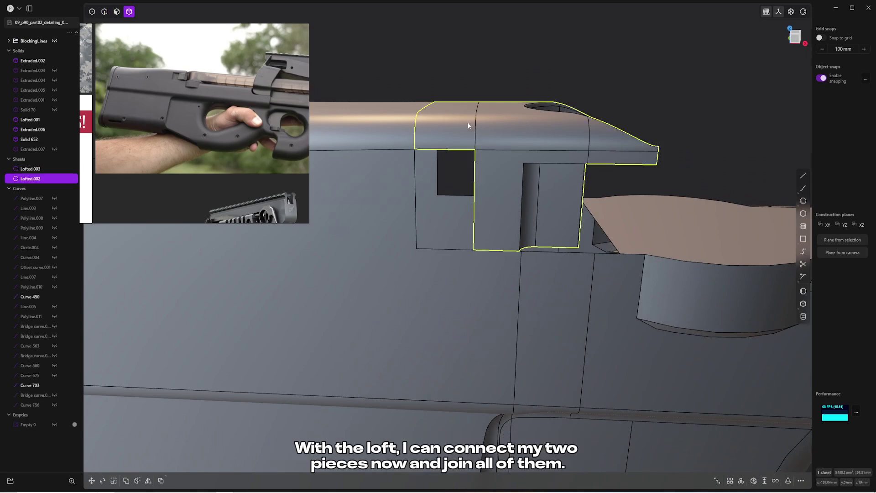
- Patch the floor gap between the moved end piece and the magazine base, and join the patch with the body sheet
{"action": "key", "text": "2"}
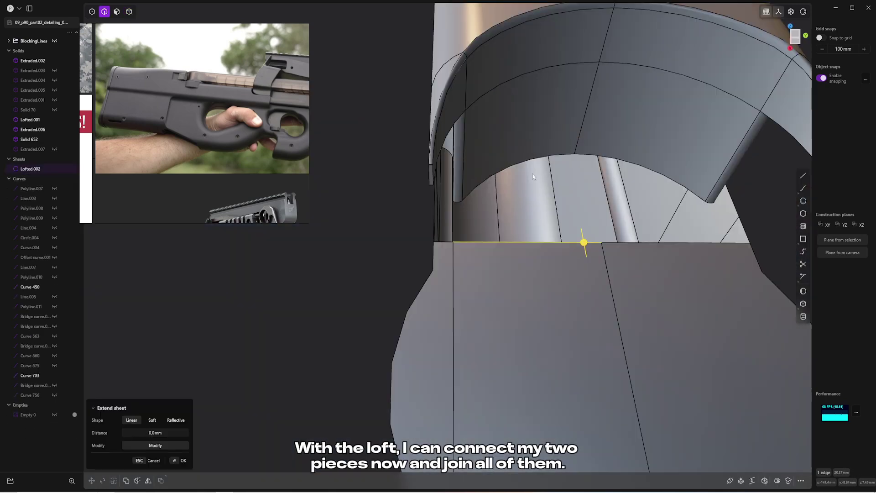
{"action": "left_click", "coordinate": [458, 200], "text": "shift"}
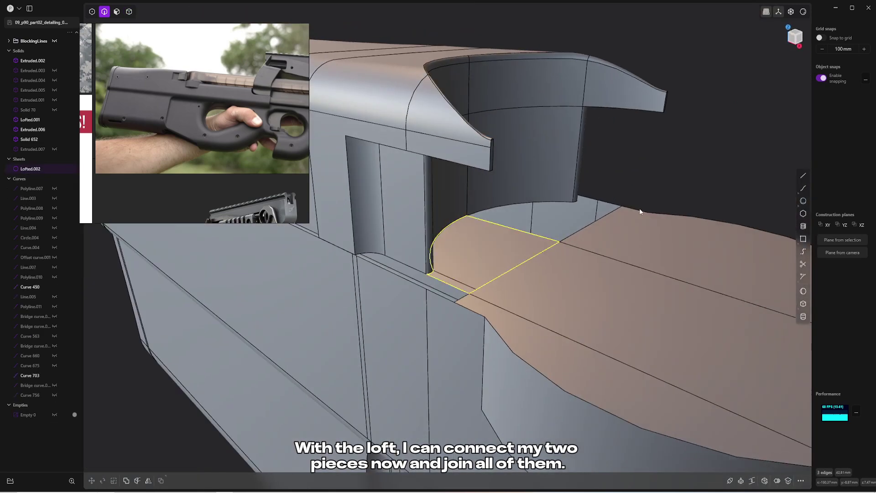
{"action": "key", "text": "4"}
{"action": "key", "text": "Return"}
{"action": "left_click", "coordinate": [520, 250]}
{"action": "left_click", "coordinate": [551, 292], "text": "shift"}
{"action": "key", "text": "j"}
{"action": "left_click", "coordinate": [650, 168]}
- Delete the L-shaped side face around the recess and the body edge directly below it
{"action": "middle_click_drag", "start_coordinate": [470, 201], "coordinate": [439, 287]}
{"action": "key", "text": "2"}
{"action": "left_click", "coordinate": [440, 290]}
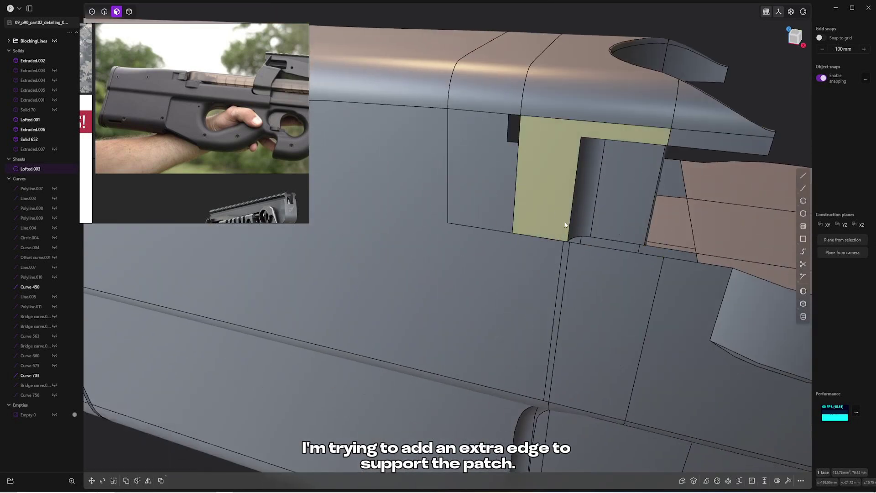
{"action": "key", "text": "Delete"}
{"action": "middle_click_drag", "start_coordinate": [564, 224], "coordinate": [537, 244]}
{"action": "key", "text": "2"}
{"action": "left_click", "coordinate": [565, 258]}
{"action": "key", "text": "Delete"}
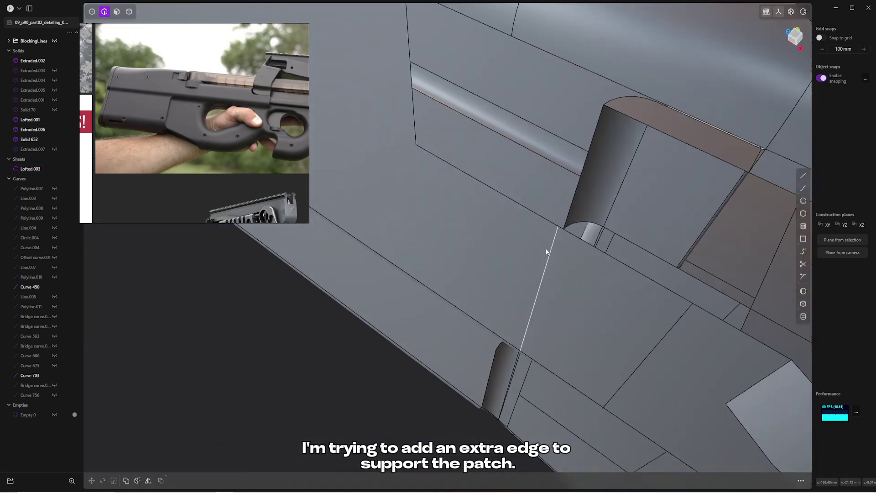
- Try to add an extra supporting edge below the recess and patch from the recess floor's boundary edges
{"action": "left_click", "coordinate": [548, 257]}
{"action": "scroll", "coordinate": [576, 266], "scroll_direction": "up", "scroll_amount": 3}
{"action": "key", "text": "ctrl+r"}
{"action": "left_click", "coordinate": [554, 218]}
{"action": "left_click", "coordinate": [590, 236]}
{"action": "left_click", "coordinate": [597, 208], "text": "shift"}
{"action": "left_click", "coordinate": [625, 221], "text": "shift"}
{"action": "middle_click_drag", "start_coordinate": [625, 221], "coordinate": [506, 186], "text": "shift"}
{"action": "middle_click_drag", "start_coordinate": [757, 286], "coordinate": [619, 295]}
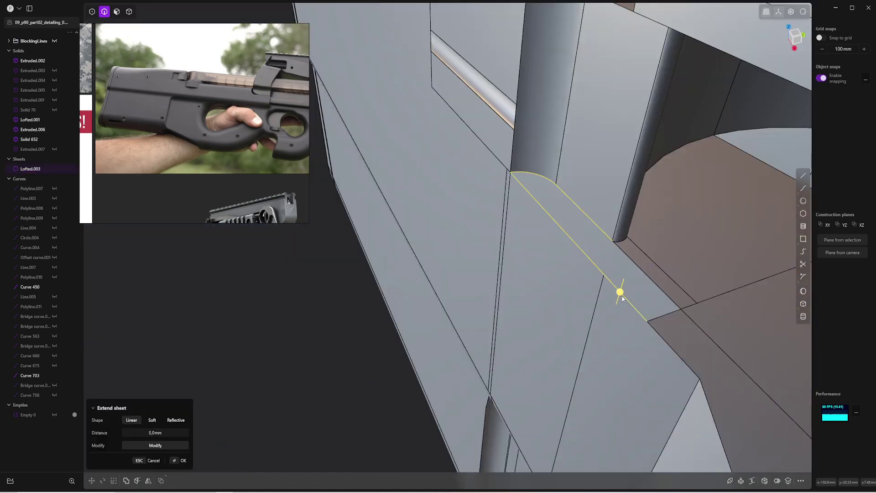
{"action": "key", "text": "Escape"}
{"action": "key", "text": "alt+p"}
{"action": "middle_click_drag", "start_coordinate": [661, 258], "coordinate": [577, 195]}
{"action": "key", "text": "Escape"}
{"action": "key", "text": "Escape"}
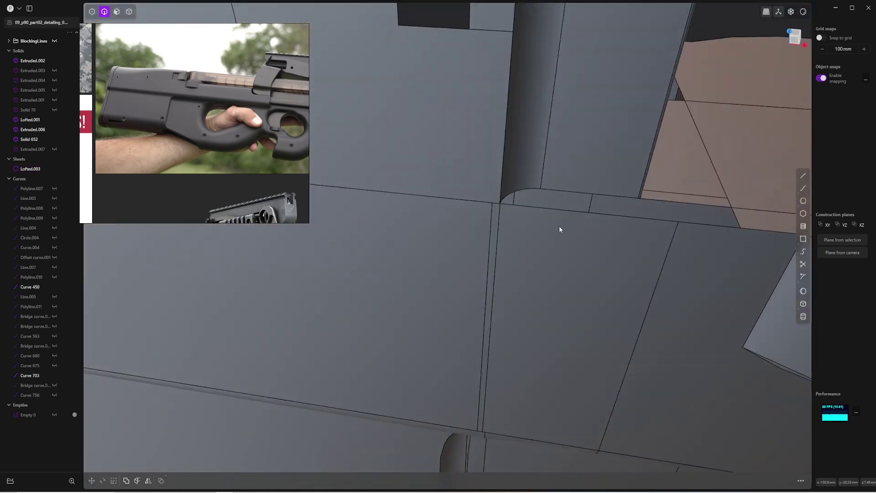
- Draw a vertical line in front view from the recess's upper corner down through the body side to its lower groove edge
{"action": "key", "text": "4"}
{"action": "left_click", "coordinate": [506, 200]}
{"action": "middle_click_drag", "start_coordinate": [505, 200], "coordinate": [413, 247]}
{"action": "key", "text": "2"}
{"action": "left_click", "coordinate": [413, 247]}
{"action": "middle_click_drag", "start_coordinate": [439, 202], "coordinate": [491, 269]}
{"action": "middle_click_drag", "start_coordinate": [562, 234], "coordinate": [495, 275]}
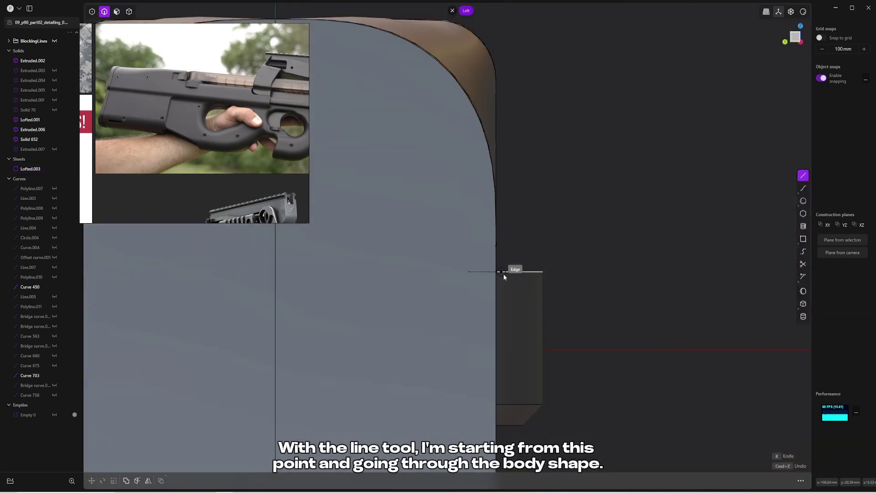
{"action": "key", "text": "KP_1"}
{"action": "middle_click_drag", "start_coordinate": [438, 104], "coordinate": [437, 191]}
{"action": "left_click", "coordinate": [434, 100]}
{"action": "key", "text": "KP_1"}
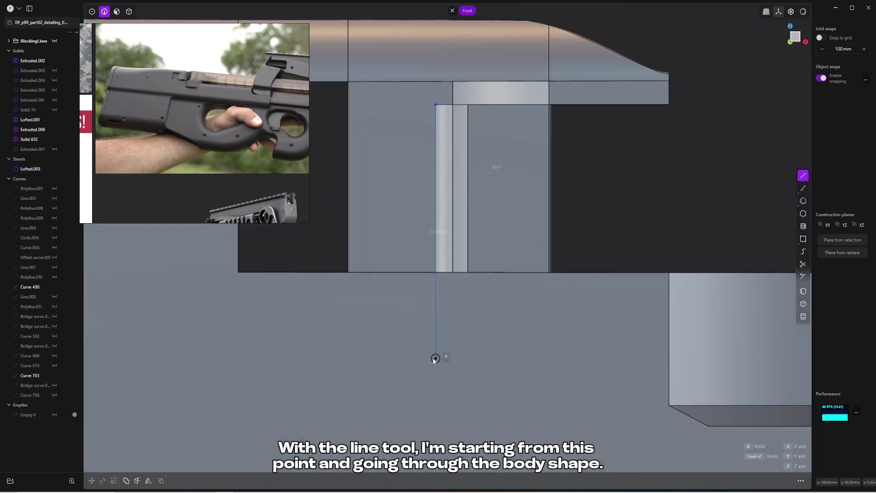
{"action": "scroll", "coordinate": [434, 359], "scroll_direction": "down", "scroll_amount": 2}
{"action": "middle_click_drag", "start_coordinate": [435, 359], "coordinate": [452, 238], "text": "shift"}
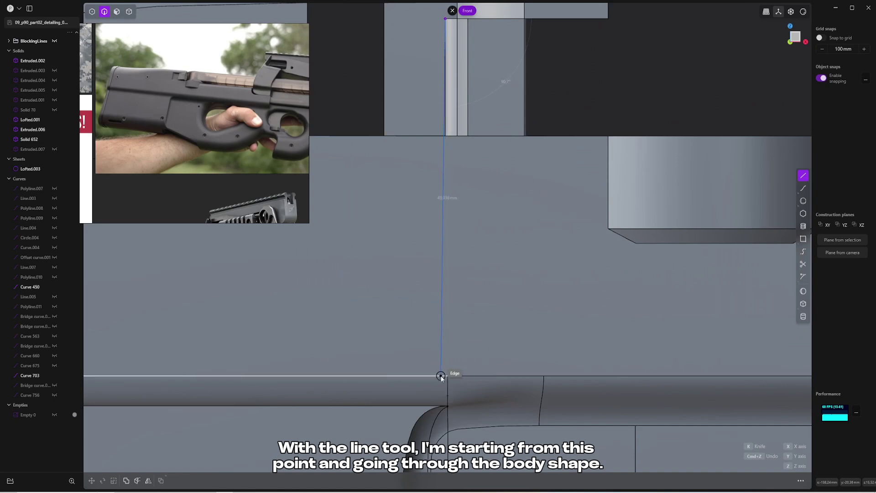
{"action": "right_click", "coordinate": [471, 296]}
- Imprint the vertical line onto the body sheet and delete the unneeded edge beside it
{"action": "key", "text": "4"}
{"action": "left_click", "coordinate": [508, 166]}
{"action": "key", "text": "shift+i"}
{"action": "left_click", "coordinate": [446, 164]}
{"action": "right_click", "coordinate": [642, 79]}
{"action": "key", "text": "2"}
{"action": "middle_click_drag", "start_coordinate": [642, 78], "coordinate": [483, 242]}
{"action": "left_click", "coordinate": [460, 141]}
{"action": "key", "text": "Delete"}
- Bridge the two edges below the recess corner, with G0 curvature at one end to keep the bridge straight
{"action": "scroll", "coordinate": [475, 246], "scroll_direction": "up", "scroll_amount": 3}
{"action": "left_click", "coordinate": [485, 242]}
{"action": "left_click", "coordinate": [486, 242]}
{"action": "left_click", "coordinate": [442, 262], "text": "shift"}
{"action": "middle_click_drag", "start_coordinate": [442, 263], "coordinate": [545, 236]}
{"action": "type", "text": "fbr"}
{"action": "key", "text": "Return"}
{"action": "scroll", "coordinate": [511, 230], "scroll_direction": "up", "scroll_amount": 3}
{"action": "key", "text": "Tab"}
{"action": "key", "text": "Tab"}
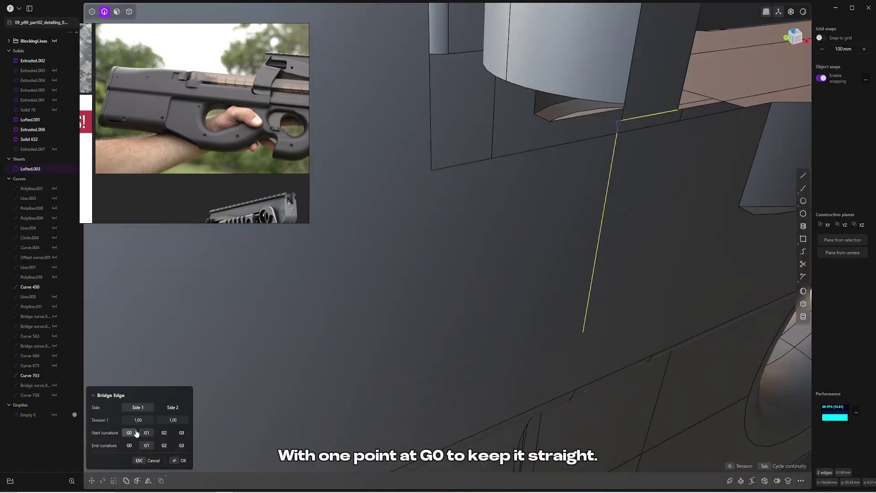
{"action": "right_click", "coordinate": [661, 132]}
- Trace a vertical line from the inner wall's upper corner to the body edge and select the adjoining edges for a patch
{"action": "middle_click_drag", "start_coordinate": [735, 155], "coordinate": [549, 187]}
{"action": "left_click", "coordinate": [549, 169], "text": "shift"}
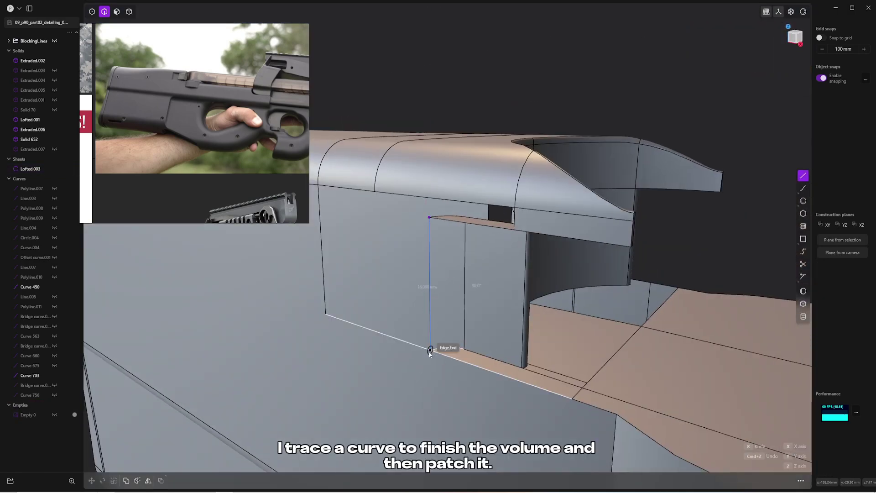
{"action": "left_click", "coordinate": [430, 351]}
{"action": "left_click", "coordinate": [465, 330], "text": "shift"}
{"action": "left_click", "coordinate": [451, 348], "text": "shift"}
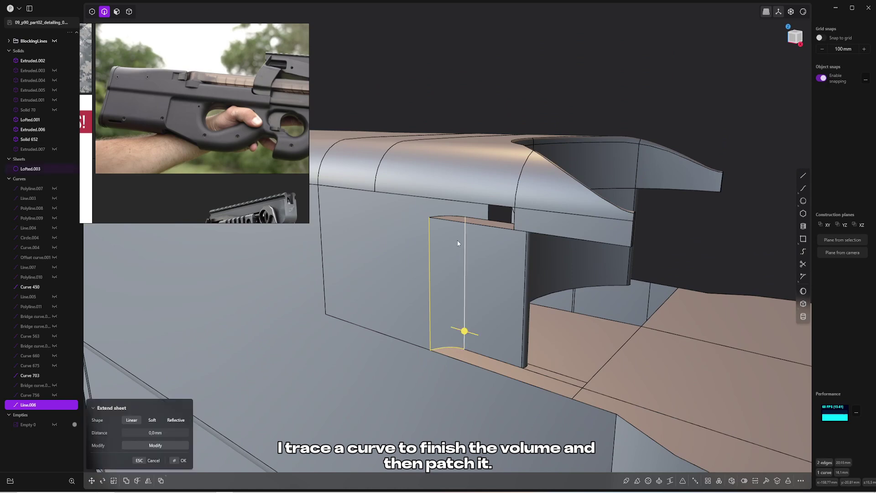
{"action": "middle_click_drag", "start_coordinate": [456, 337], "coordinate": [439, 37]}
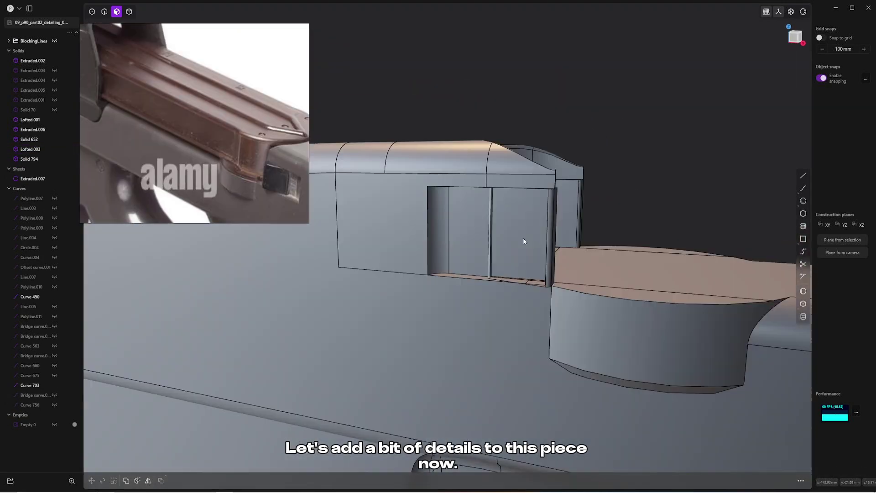
- Isolate the insert inside the recess and loft between its open vertical edges with G2 continuity and a tension of 0.24
{"action": "left_click", "coordinate": [524, 241]}
{"action": "key", "text": "slash"}
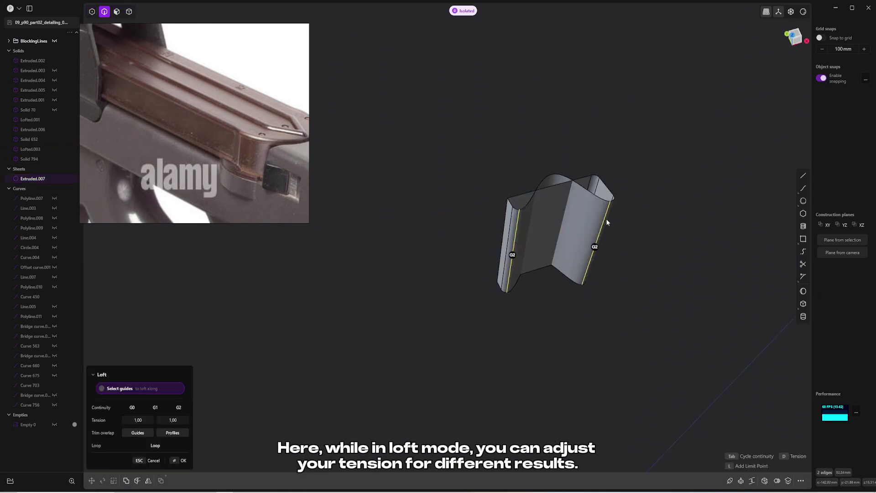
{"action": "key", "text": "d"}
{"action": "left_click_drag", "start_coordinate": [138, 420], "coordinate": [141, 419]}
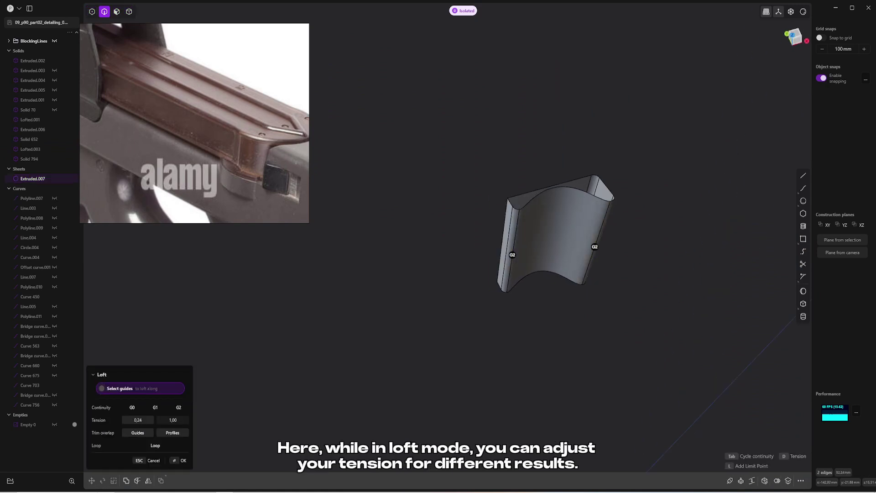
{"action": "key", "text": "Return"}
- Join the lofted surface with the insert's sheet
{"action": "key", "text": "4"}
{"action": "left_click", "coordinate": [566, 190]}
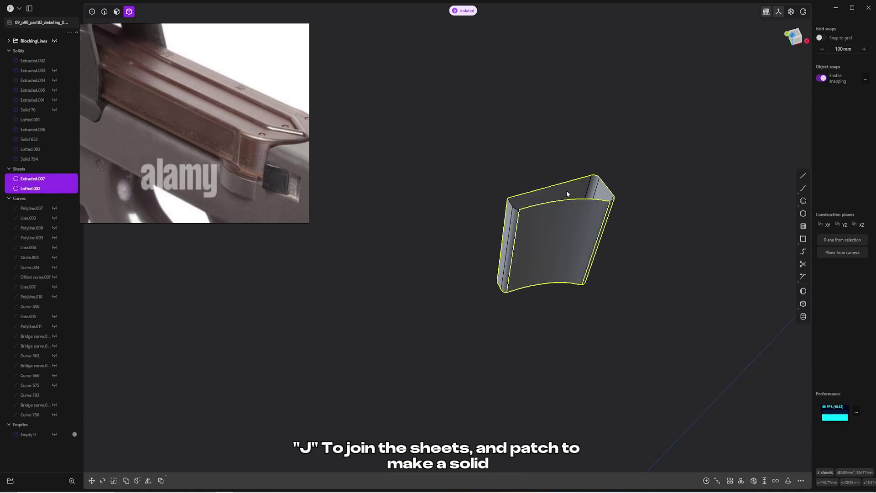
{"action": "key", "text": "j"}
{"action": "key", "text": "Return"}
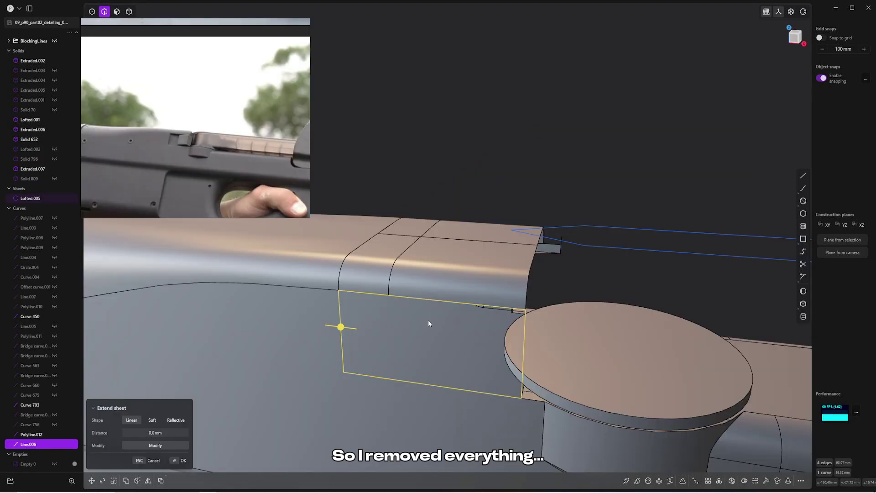
- Patch the open front end of the stock body above the magazine base to close it
{"action": "key", "text": "Escape"}
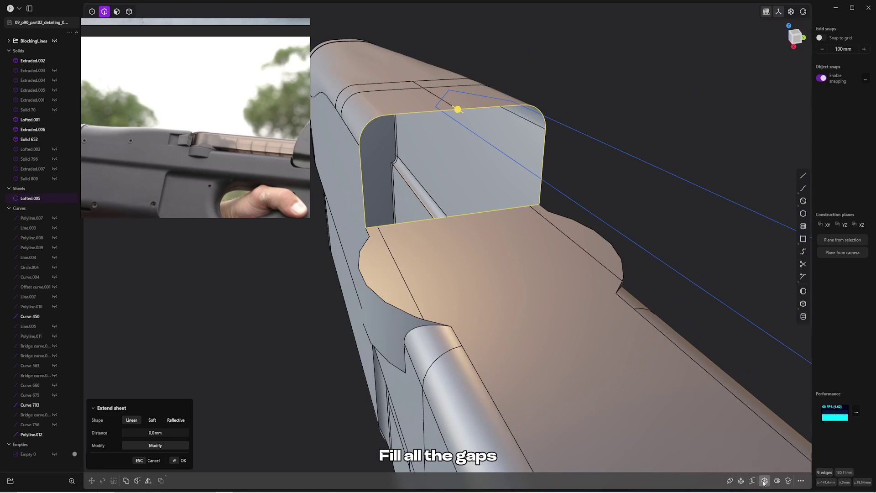
{"action": "left_click", "coordinate": [763, 482]}
{"action": "right_click", "coordinate": [461, 172]}
{"action": "key", "text": "4"}
{"action": "left_click", "coordinate": [459, 201]}
- Draw a center circle in top view matching the rounded magazine base, and raise it above the base
{"action": "middle_click_drag", "start_coordinate": [460, 201], "coordinate": [527, 215]}
{"action": "key", "text": "2"}
{"action": "key", "text": "KP_7"}
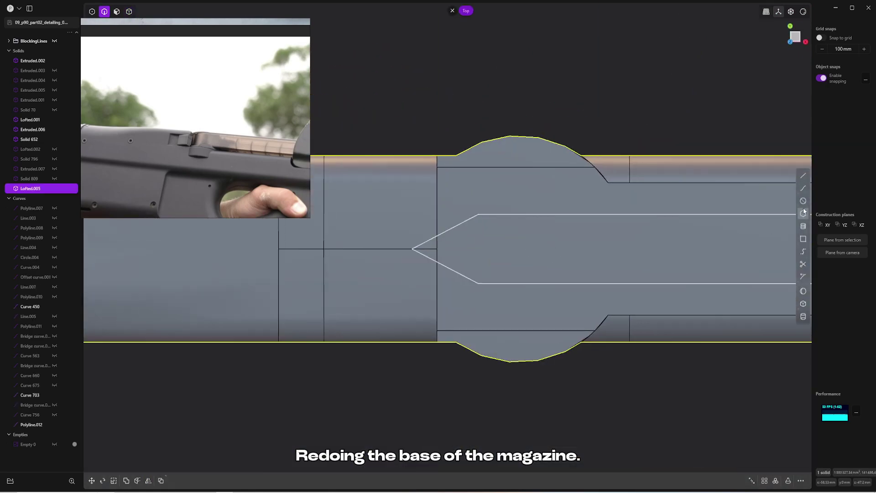
{"action": "left_click", "coordinate": [803, 201]}
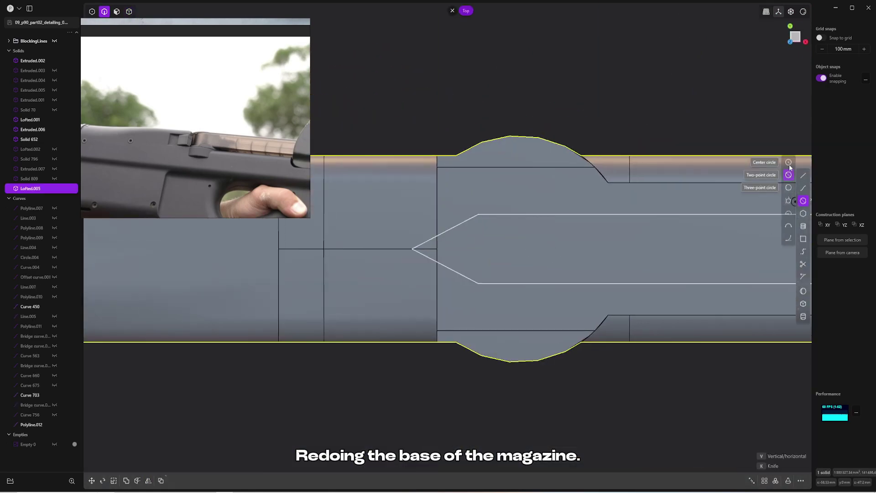
{"action": "left_click", "coordinate": [514, 136]}
{"action": "middle_click_drag", "start_coordinate": [513, 136], "coordinate": [524, 273]}
{"action": "key", "text": "g"}
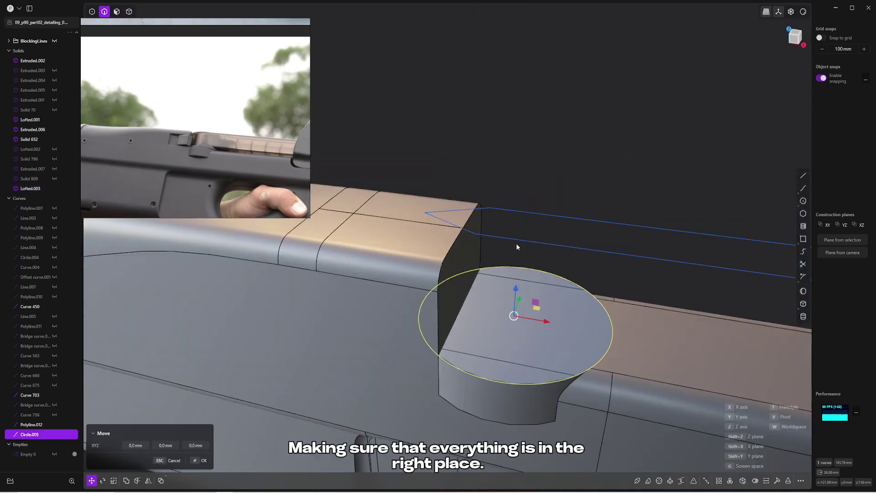
{"action": "middle_click_drag", "start_coordinate": [524, 201], "coordinate": [502, 255]}
{"action": "left_click", "coordinate": [502, 255]}
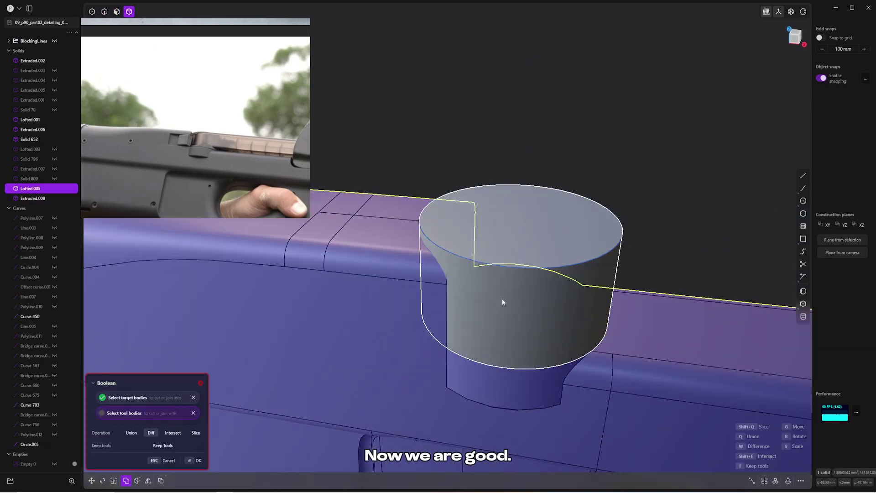
- Subtract the round magazine cylinder from the stock body with a Boolean difference
{"action": "left_click", "coordinate": [502, 301]}
{"action": "key", "text": "Return"}
{"action": "middle_click_drag", "start_coordinate": [533, 201], "coordinate": [514, 238]}
{"action": "key", "text": "Return"}
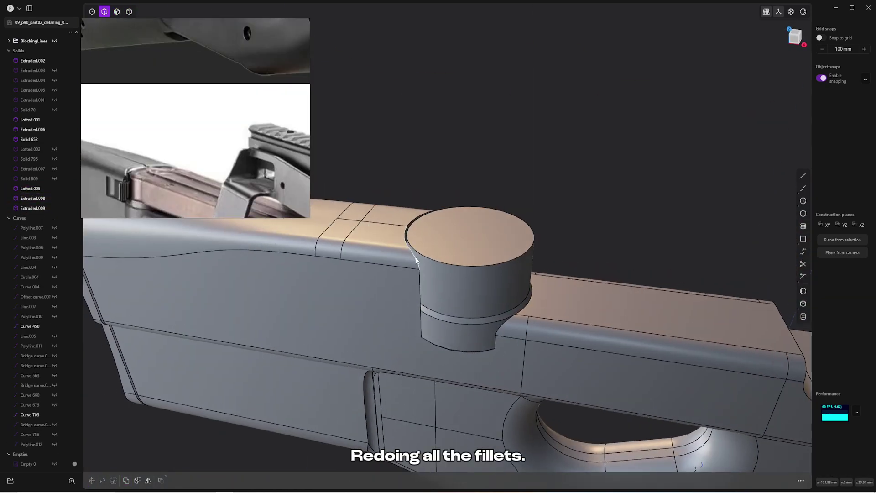
- Fillet the stock body's curved edges where they meet the round magazine cylinder
{"action": "key", "text": "f"}
{"action": "key", "text": "Escape"}
{"action": "middle_click_drag", "start_coordinate": [420, 349], "coordinate": [388, 337]}
{"action": "left_click", "coordinate": [434, 332]}
{"action": "left_click", "coordinate": [437, 246]}
{"action": "key", "text": "b"}
{"action": "left_click", "coordinate": [509, 189]}
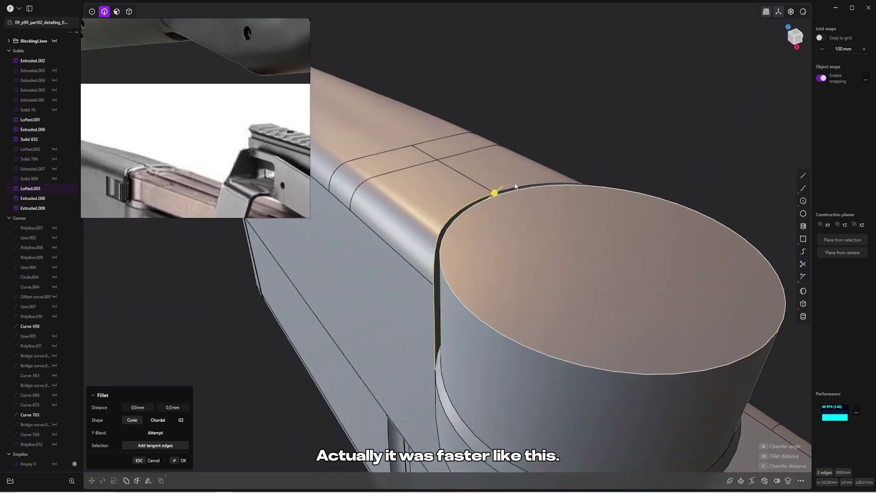
{"action": "middle_click_drag", "start_coordinate": [514, 188], "coordinate": [412, 194]}
{"action": "key", "text": "d"}
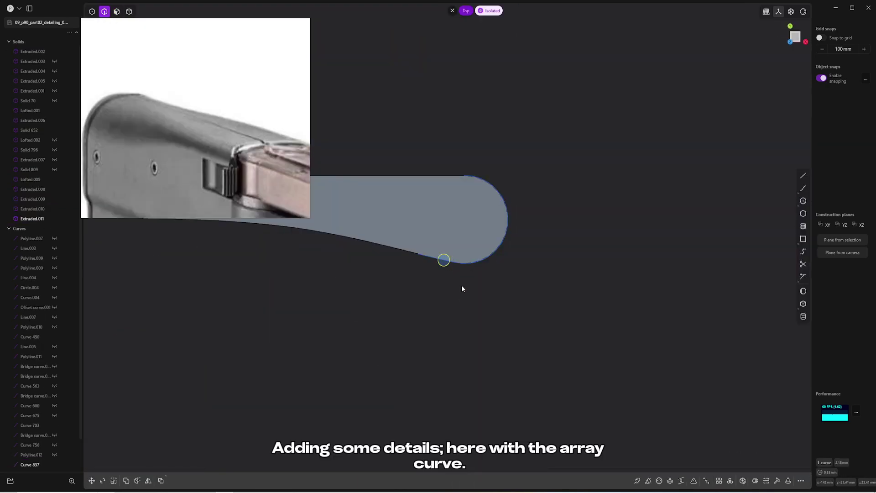
- Array the small circle along the rounded end curve of the isolated latch piece with normal alignment
{"action": "key", "text": "space"}
{"action": "type", "text": "arr"}
{"action": "left_click", "coordinate": [498, 313]}
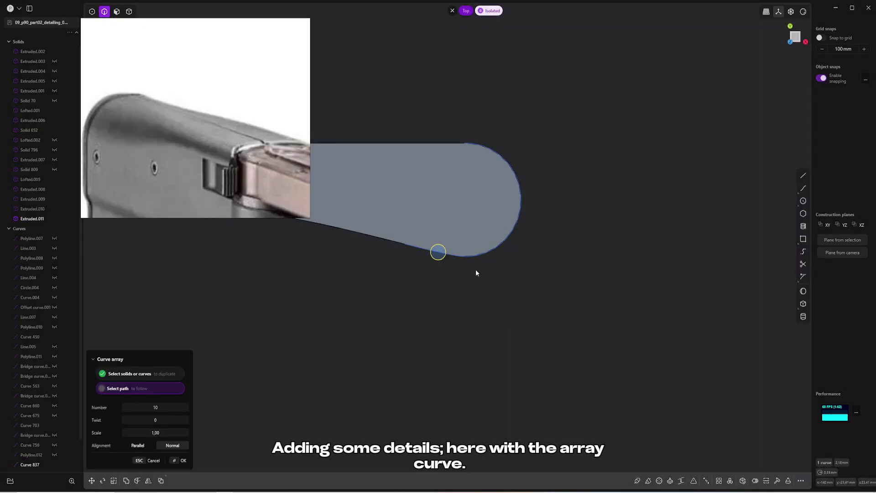
{"action": "left_click", "coordinate": [464, 257]}
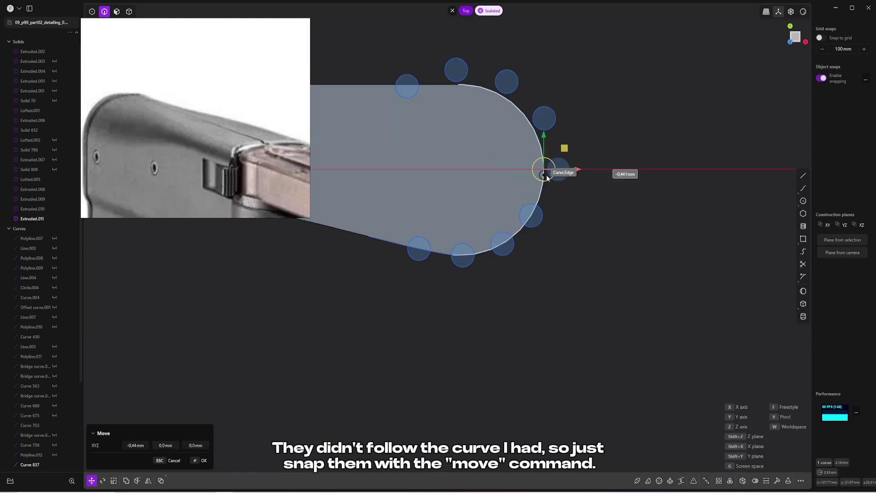
- Move the arrayed circles that sit off the rounded end so they snap onto its curve
{"action": "left_click", "coordinate": [544, 166]}
{"action": "left_click", "coordinate": [544, 120]}
{"action": "key", "text": "g"}
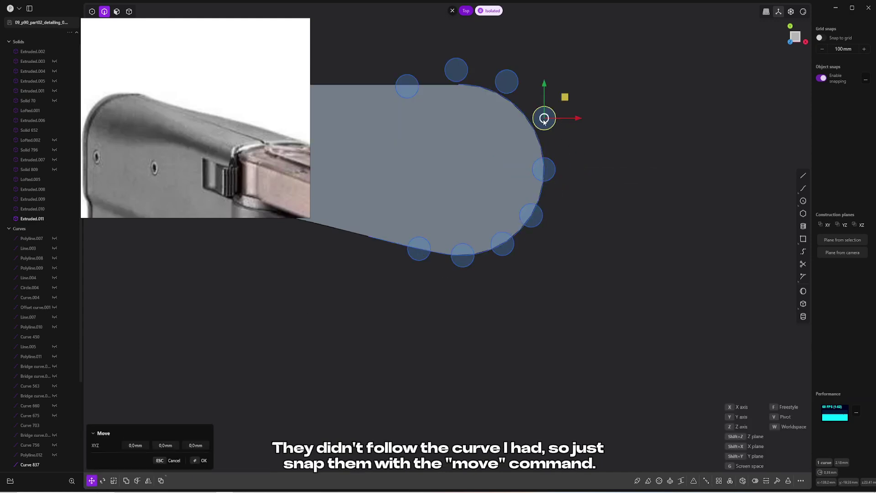
{"action": "left_click", "coordinate": [532, 127]}
{"action": "left_click", "coordinate": [507, 81]}
{"action": "key", "text": "g"}
{"action": "left_click", "coordinate": [501, 95]}
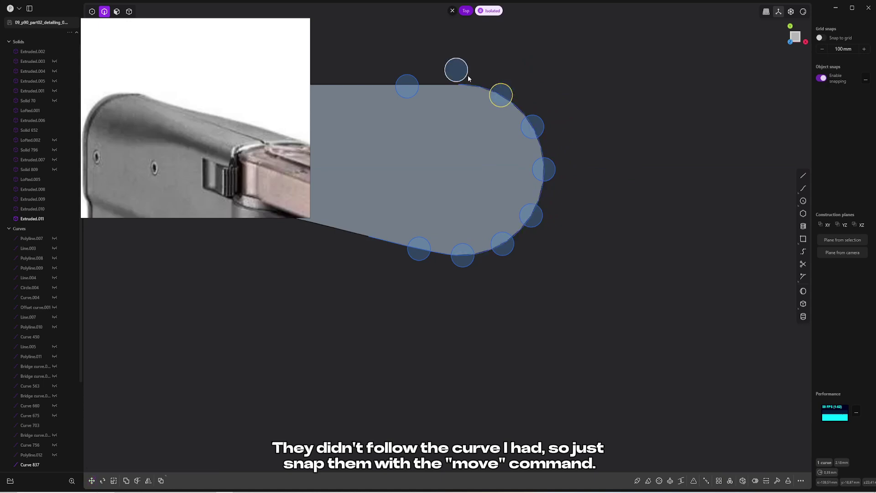
{"action": "key", "text": "g"}
{"action": "left_click", "coordinate": [456, 70]}
{"action": "left_click", "coordinate": [458, 84]}
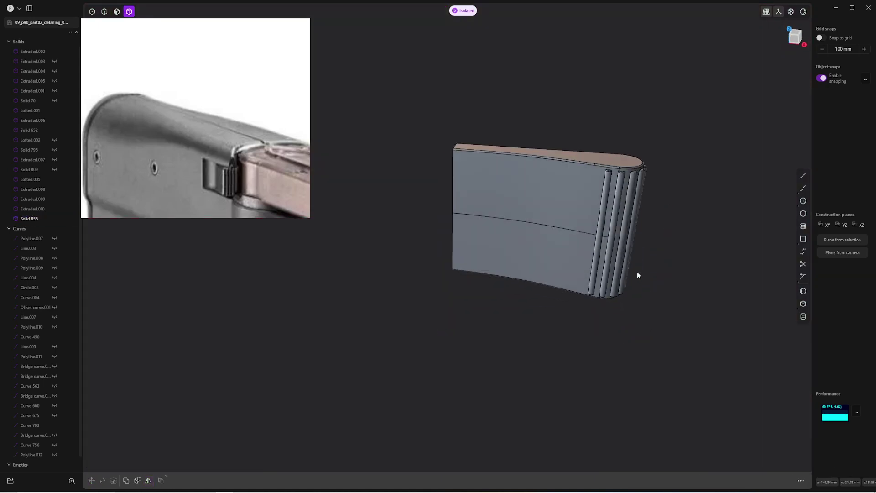
- Draw a stepped polyline across the lower part of the magazine's round end in back view
{"action": "middle_click_drag", "start_coordinate": [636, 275], "coordinate": [560, 262]}
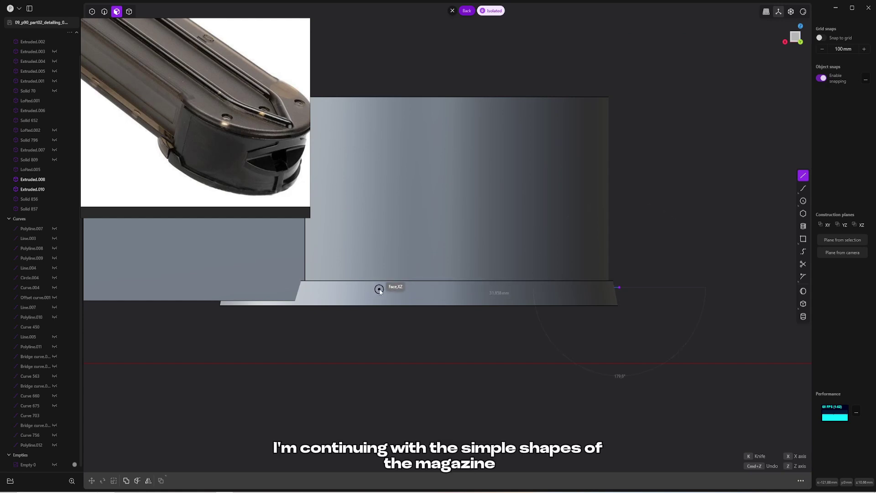
{"action": "right_click", "coordinate": [368, 274]}
{"action": "key", "text": "shift+a"}
{"action": "left_click", "coordinate": [368, 272]}
{"action": "left_click", "coordinate": [379, 288]}
{"action": "right_click", "coordinate": [379, 289]}
- Join the drawn line segments and cut the magazine's round end with them
{"action": "key", "text": "4"}
{"action": "left_click", "coordinate": [422, 289], "text": "shift"}
{"action": "key", "text": "2"}
{"action": "key", "text": "j"}
{"action": "key", "text": "4"}
{"action": "left_click", "coordinate": [614, 297]}
{"action": "key", "text": "c"}
{"action": "left_click", "coordinate": [630, 289]}
{"action": "right_click", "coordinate": [647, 248]}
{"action": "key", "text": "3"}
{"action": "key", "text": "4"}
{"action": "middle_click_drag", "start_coordinate": [639, 266], "coordinate": [625, 288]}
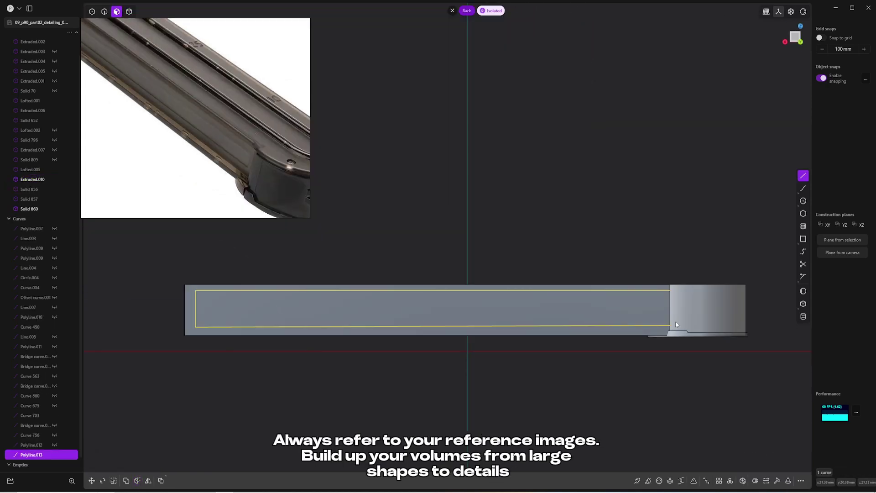
- Offset the rectangular face on the magazine's side inward and extend the smaller rectangle within it toward the round end
{"action": "key", "text": "g"}
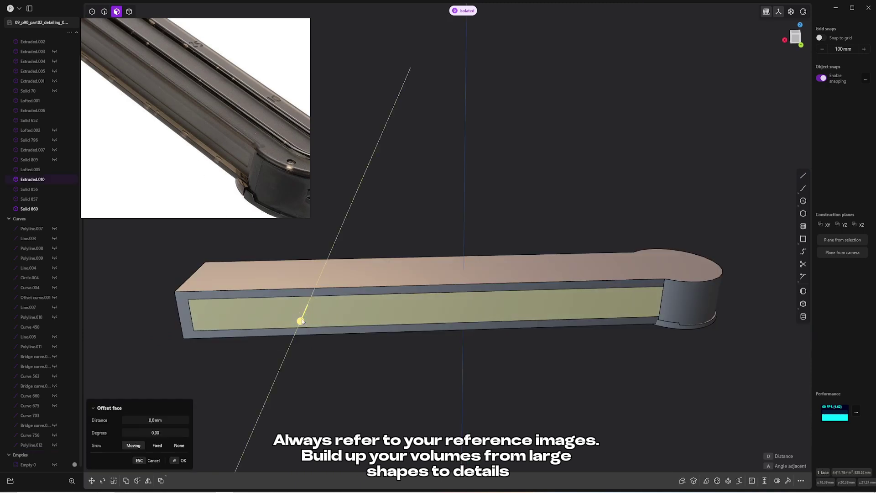
{"action": "left_click_drag", "start_coordinate": [299, 317], "coordinate": [302, 317]}
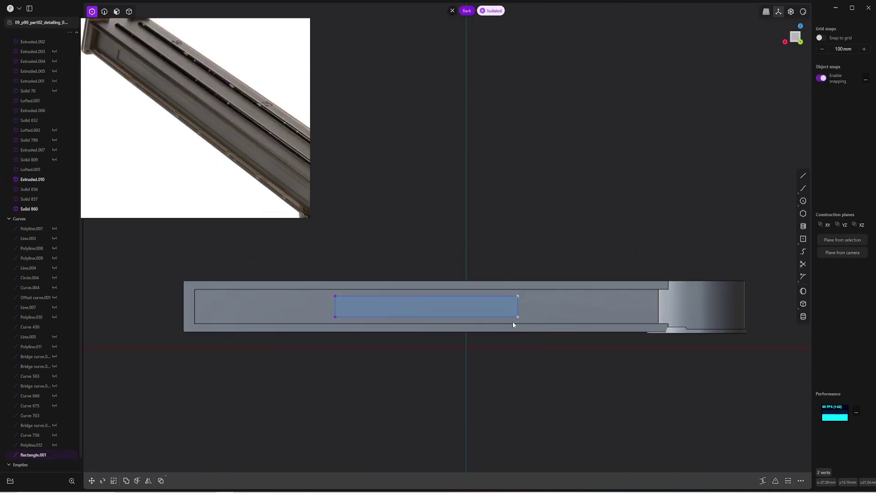
{"action": "key", "text": "g"}
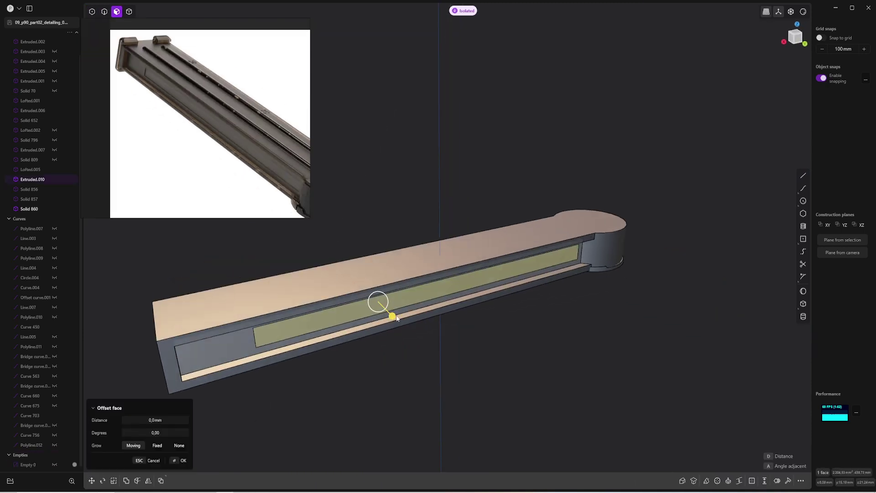
- Offset the smaller rectangular face on the magazine's side and fillet the magazine's upper edges by about 1.7 mm
{"action": "left_click_drag", "start_coordinate": [390, 313], "coordinate": [495, 327]}
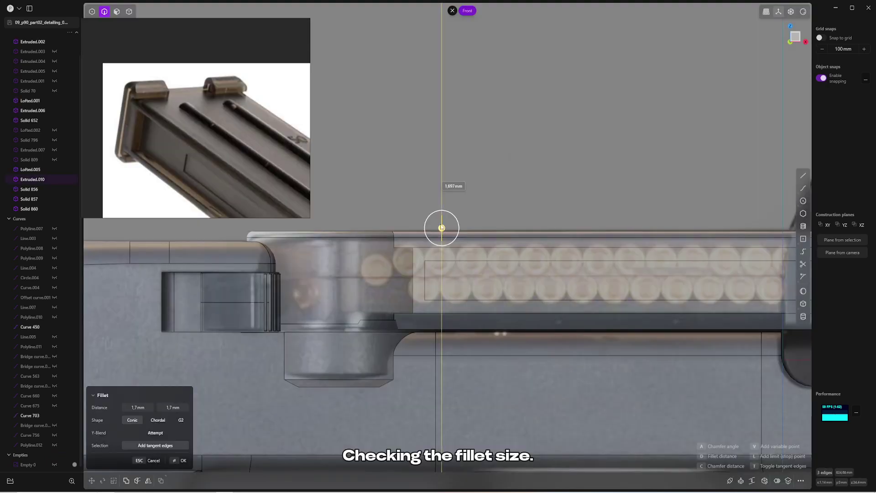
{"action": "key", "text": "Return"}
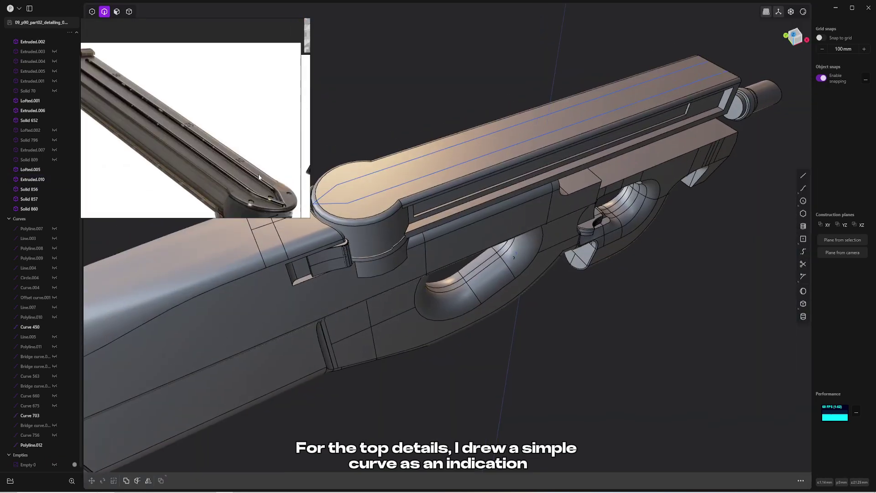
- Move the tip vertex of the guide polyline on the magazine's top about 9.1 mm inward along X from the rounded end's edge
{"action": "left_click", "coordinate": [358, 215]}
{"action": "key", "text": "g"}
{"action": "scroll", "coordinate": [365, 214], "scroll_direction": "up", "scroll_amount": 2}
{"action": "left_click_drag", "start_coordinate": [377, 209], "coordinate": [403, 200]}
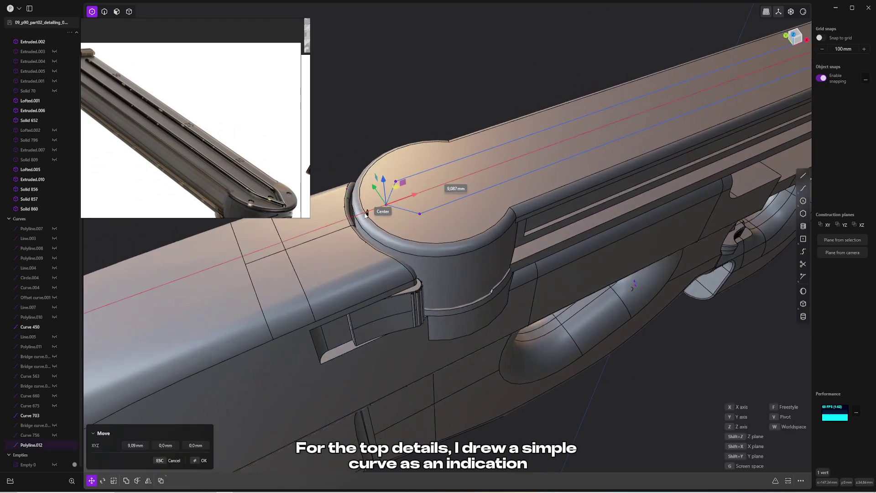
{"action": "key", "text": "KP_1"}
{"action": "key", "text": "KP_7"}
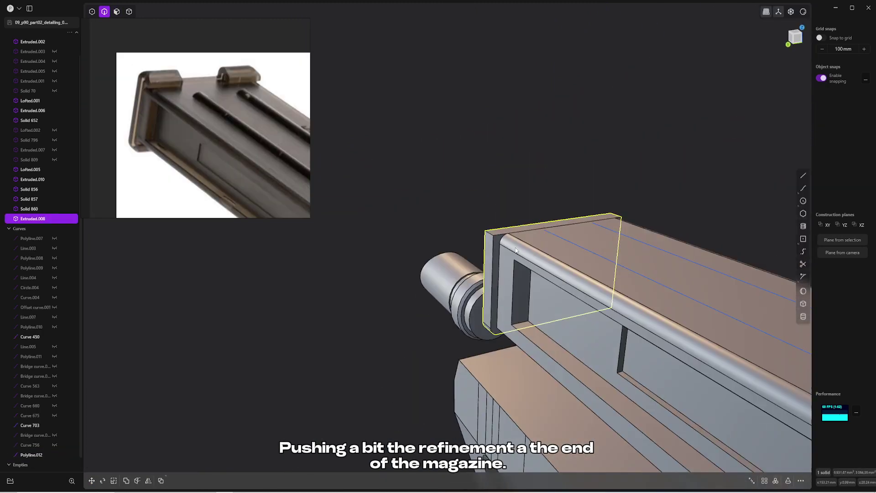
- Draw a centred rectangle on the magazine's end plate and extrude it to cut a notch between two raised tabs
{"action": "key", "text": "o"}
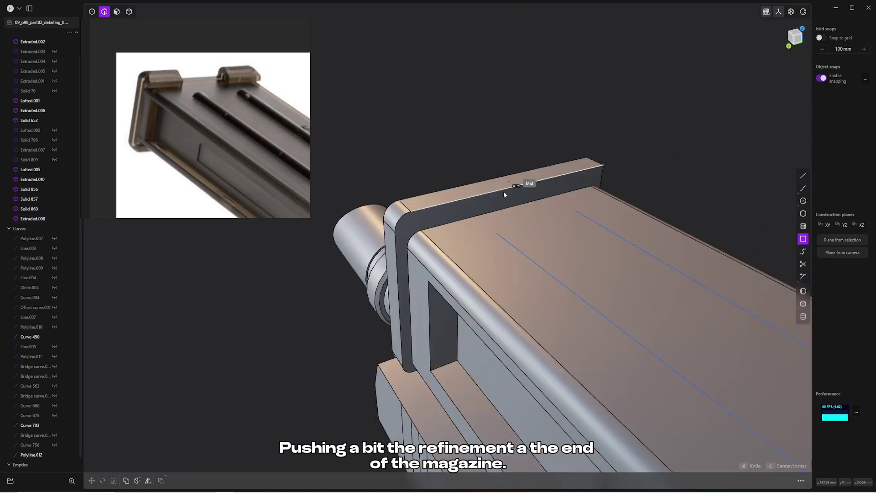
{"action": "left_click", "coordinate": [459, 220]}
{"action": "key", "text": "e"}
{"action": "left_click_drag", "start_coordinate": [497, 195], "coordinate": [511, 140]}
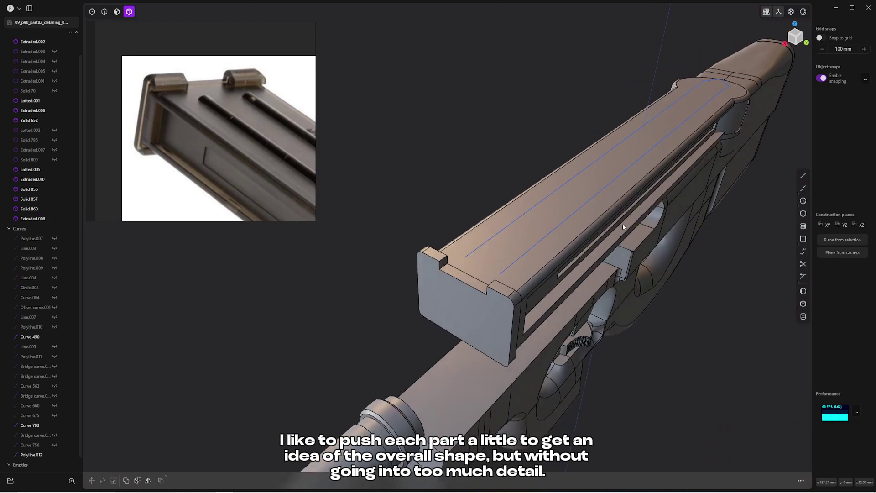
- Extend the inner face of one end-plate tab along the top of the magazine
{"action": "right_click_drag", "start_coordinate": [623, 226], "coordinate": [340, 248]}
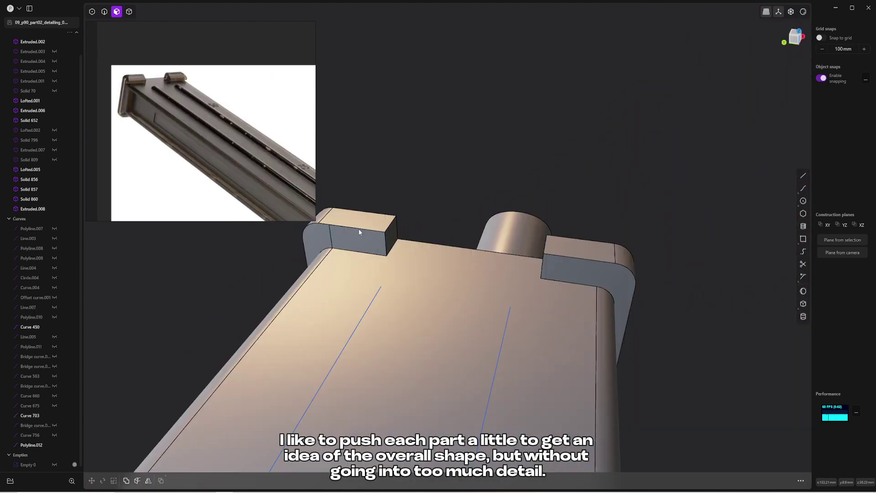
{"action": "left_click", "coordinate": [360, 245]}
{"action": "left_click_drag", "start_coordinate": [360, 246], "coordinate": [355, 265]}
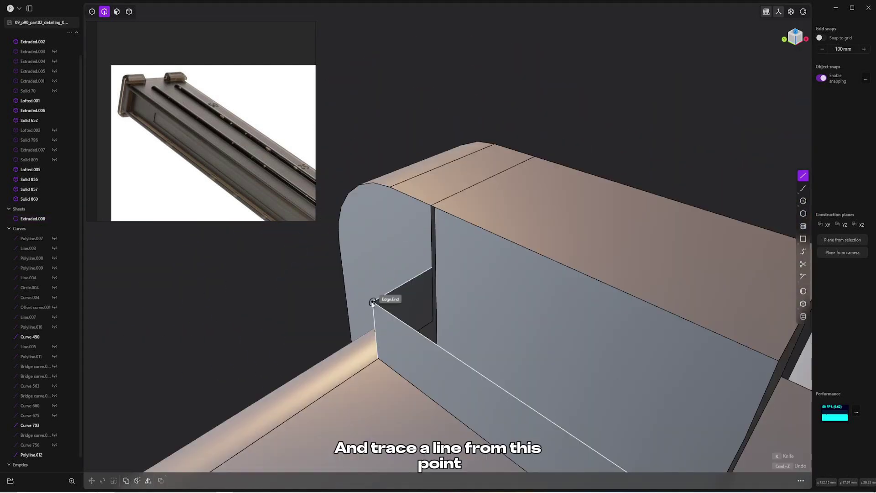
- Draw a short line outward from the tab's lower corner and duplicate the matching edge on the tab's top as a line
{"action": "left_click", "coordinate": [373, 302]}
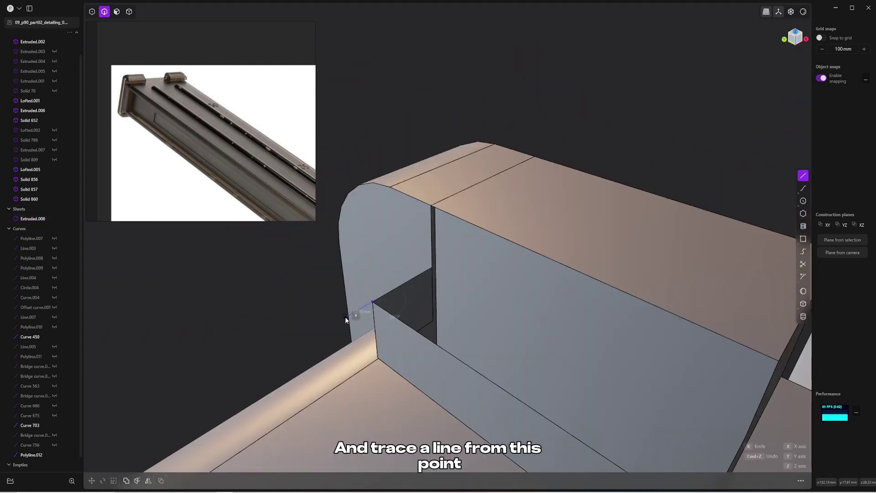
{"action": "left_click", "coordinate": [345, 316]}
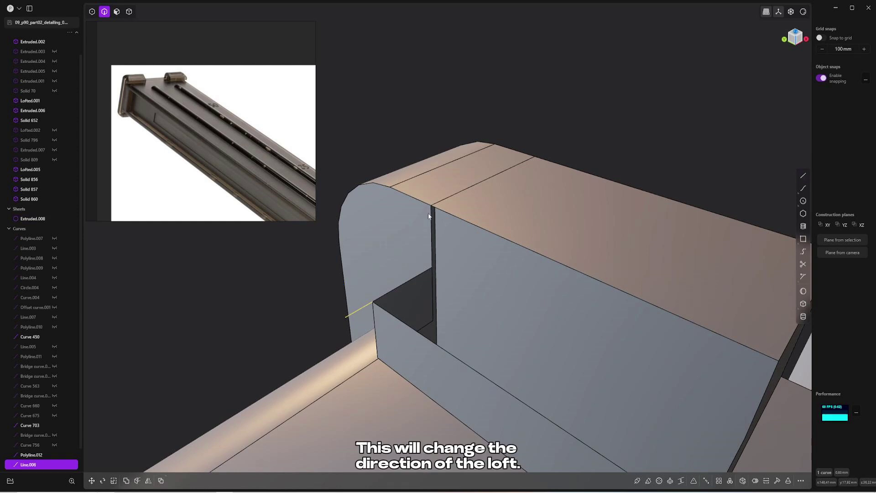
{"action": "left_click", "coordinate": [441, 199]}
{"action": "key", "text": "shift+d"}
- Connect the end vertices of the two lines with a bridge curve and snap a duplicate of it to the tab's opposite end
{"action": "key", "text": "1"}
{"action": "left_click", "coordinate": [428, 212]}
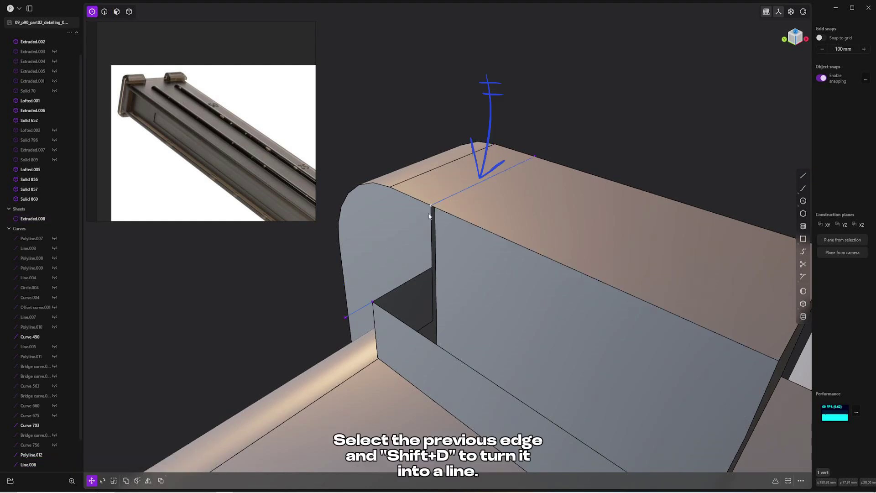
{"action": "key", "text": "l"}
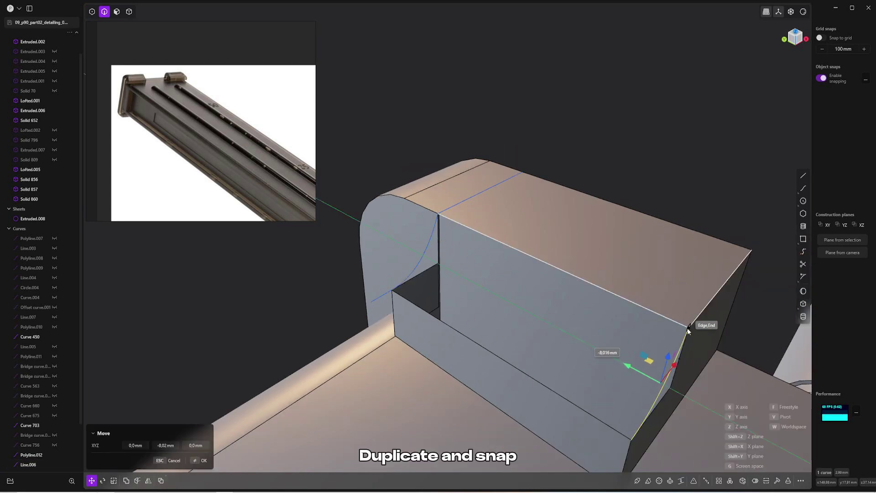
{"action": "left_click", "coordinate": [688, 331]}
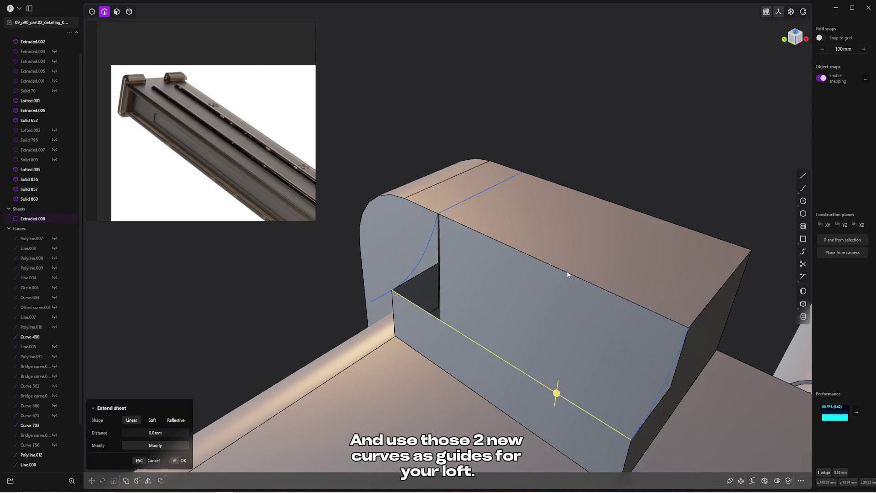
- Loft between the tab's upper and lower edges with G0 continuity, using the two bridge curves as guides
{"action": "left_click", "coordinate": [539, 272]}
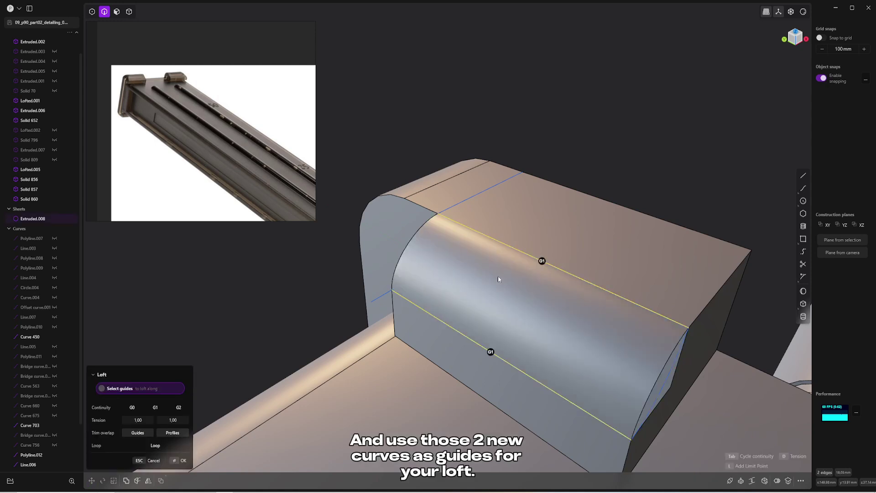
{"action": "left_click", "coordinate": [428, 251]}
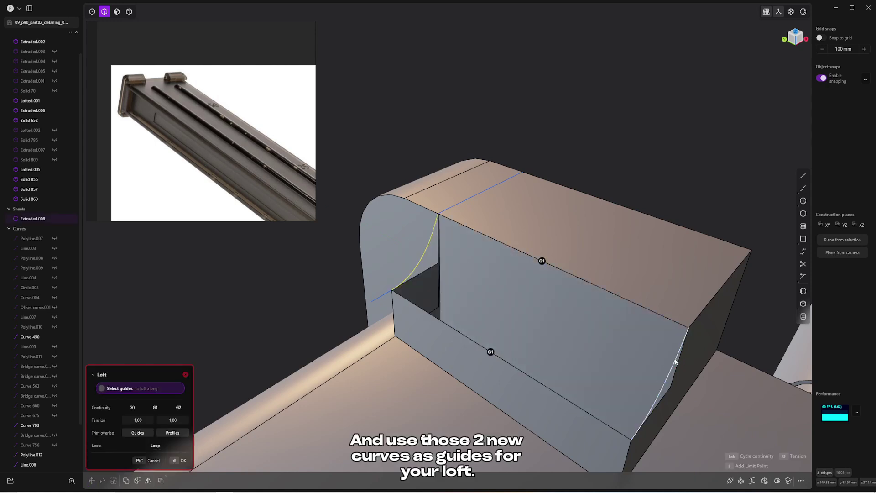
{"action": "left_click", "coordinate": [542, 261]}
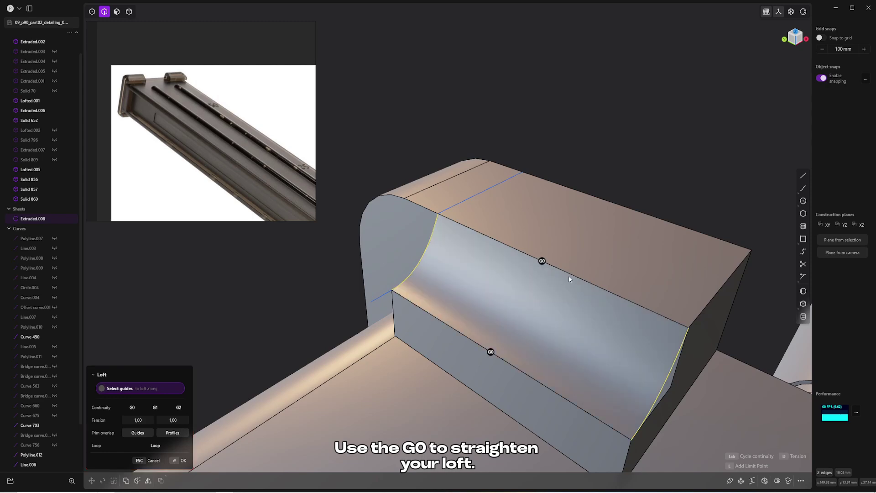
{"action": "key", "text": "Return"}
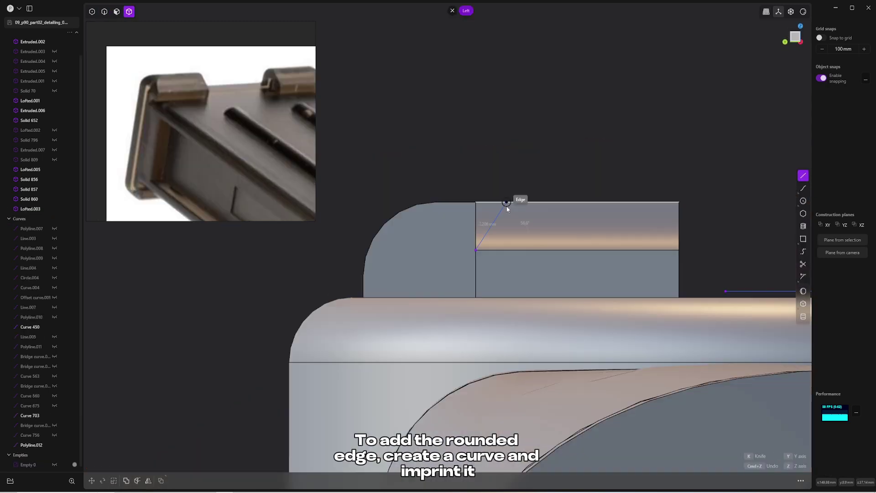
- Draw a slanted line in left view from the tab's inner corner to its top edge and imprint it on the tab
{"action": "left_click", "coordinate": [506, 202]}
{"action": "key", "text": "g"}
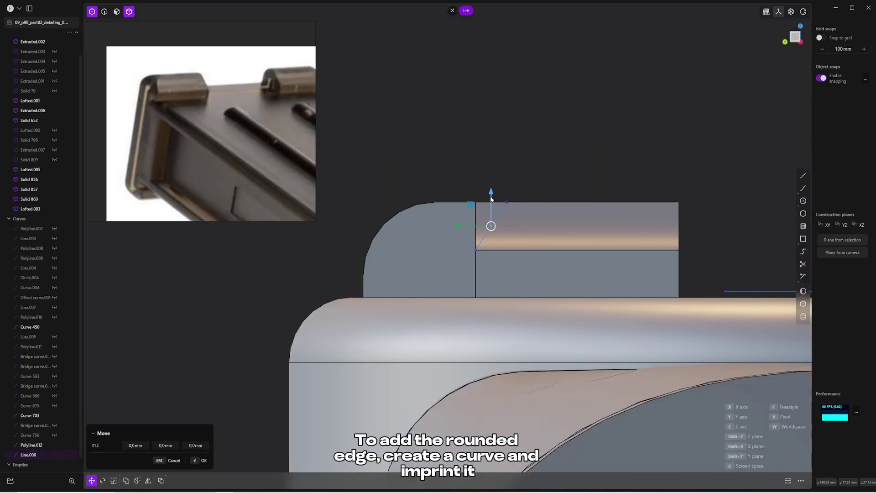
{"action": "key", "text": "Return"}
{"action": "key", "text": "4"}
{"action": "left_click", "coordinate": [521, 204]}
{"action": "key", "text": "shift+c"}
{"action": "left_click", "coordinate": [505, 203]}
{"action": "key", "text": "Return"}
- Delete the unneeded edge and face at the tab's corner beside the imprinted line
{"action": "key", "text": "2"}
{"action": "middle_click_drag", "start_coordinate": [519, 161], "coordinate": [412, 185]}
{"action": "left_click", "coordinate": [497, 213]}
{"action": "key", "text": "x"}
{"action": "key", "text": "3"}
{"action": "left_click", "coordinate": [456, 196]}
{"action": "key", "text": "x"}
{"action": "key", "text": "2"}
- Create a bridge curve between the edges around the opening at the tab's corner
{"action": "left_click", "coordinate": [460, 291]}
{"action": "type", "text": "fbr"}
{"action": "left_click", "coordinate": [563, 218]}
{"action": "key", "text": "Return"}
- Patch the gaps at the tab's corner using the bridge curve and the surrounding edges
{"action": "key", "text": "shift+c"}
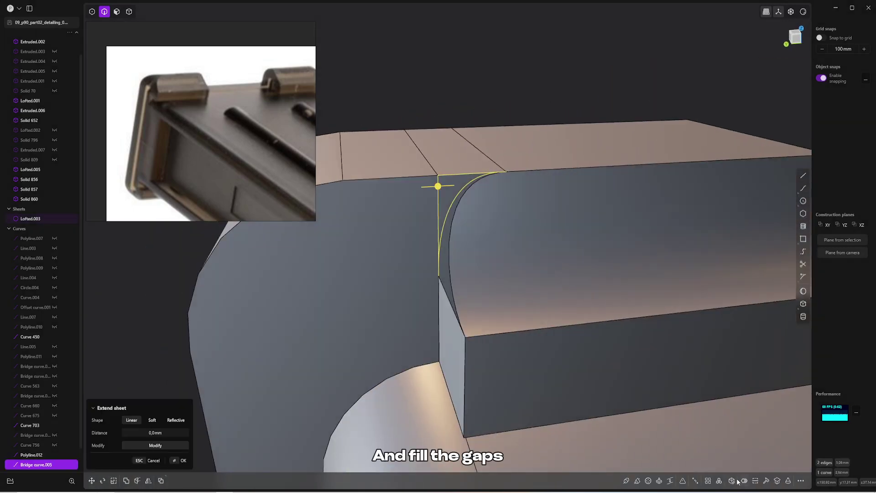
{"action": "left_click", "coordinate": [442, 187]}
{"action": "key", "text": "Return"}
{"action": "middle_click_drag", "start_coordinate": [471, 193], "coordinate": [516, 208]}
{"action": "key", "text": "3"}
{"action": "left_click", "coordinate": [464, 207]}
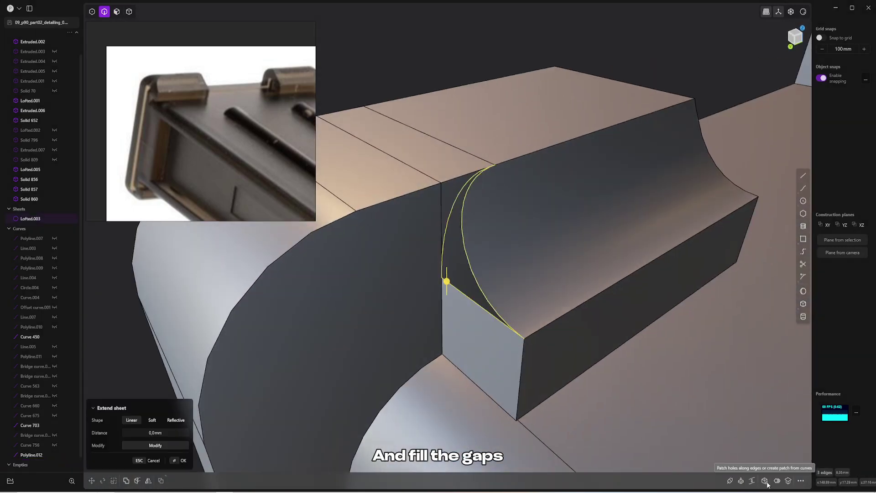
{"action": "key", "text": "Return"}
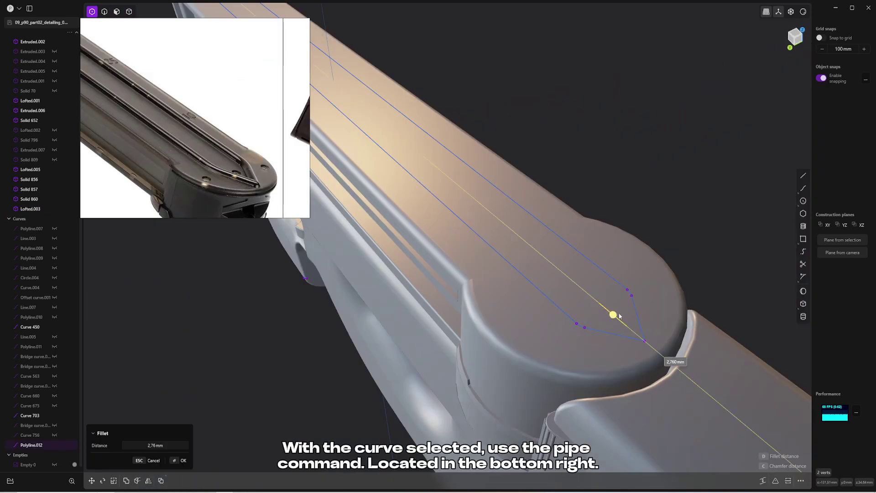
- Fillet the guide polyline's bend vertices by about 2.8 mm and turn the curve into a pipe on the magazine's top
{"action": "key", "text": "Return"}
{"action": "key", "text": "p"}
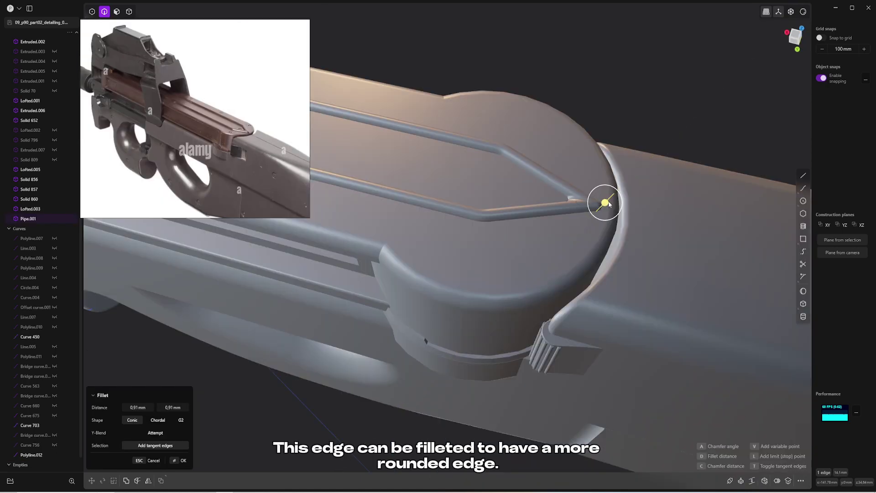
- Fillet the pipe's pointed tip by about 0.9 mm and, with the pipe isolated, delete the stray face at the tip's inner corner
{"action": "key", "text": "Escape"}
{"action": "key", "text": "3"}
{"action": "left_click", "coordinate": [576, 200]}
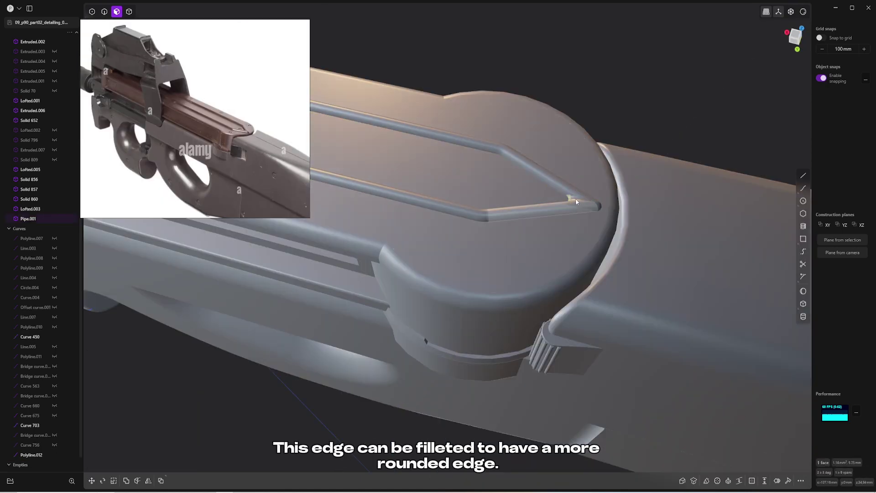
{"action": "key", "text": "4"}
{"action": "left_click", "coordinate": [572, 197]}
{"action": "key", "text": "slash"}
{"action": "key", "text": "3"}
{"action": "left_click", "coordinate": [570, 192]}
{"action": "middle_click_drag", "start_coordinate": [575, 212], "coordinate": [526, 248]}
{"action": "key", "text": "Delete"}
{"action": "key", "text": "slash"}
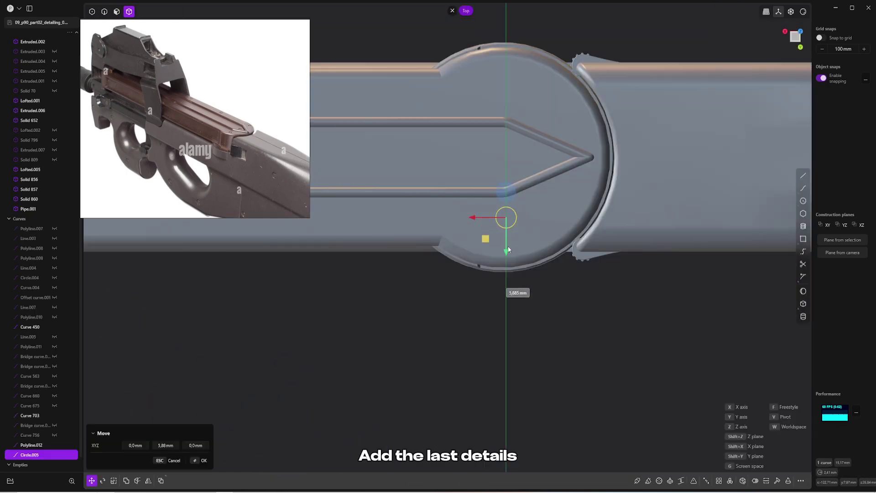
- Move the small circle along Y to the side of the V-shaped pipe on the round end and scale it down
{"action": "left_click_drag", "start_coordinate": [508, 250], "coordinate": [509, 256]}
{"action": "scroll", "coordinate": [530, 253], "scroll_direction": "up", "scroll_amount": 2}
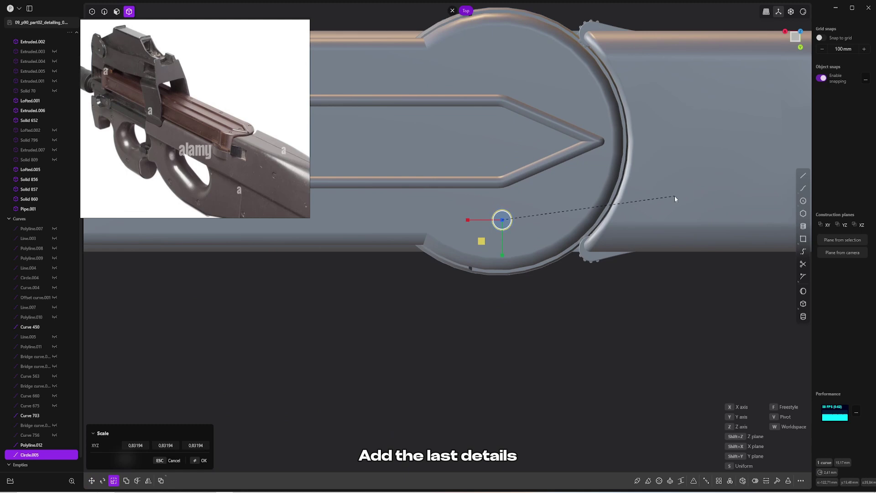
{"action": "left_click", "coordinate": [638, 201]}
- Duplicate the small circle onto the magazine's centre line and the opposite side to form a row of three
{"action": "key", "text": "2"}
{"action": "middle_click_drag", "start_coordinate": [512, 198], "coordinate": [515, 260], "text": "shift"}
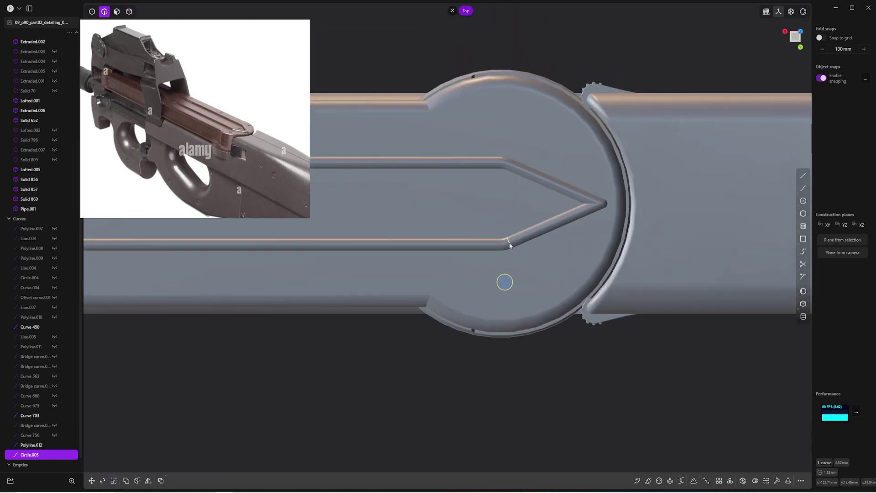
{"action": "key", "text": "ctrl+d"}
{"action": "left_click", "coordinate": [531, 207]}
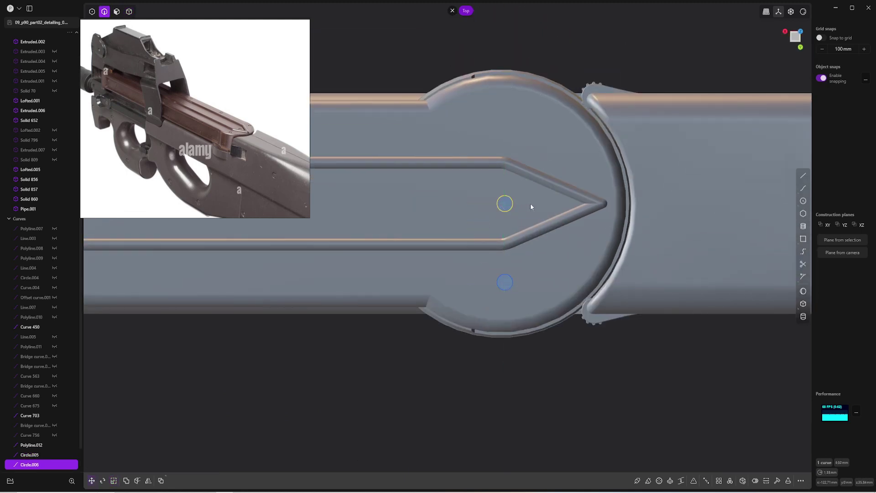
{"action": "left_click", "coordinate": [557, 377]}
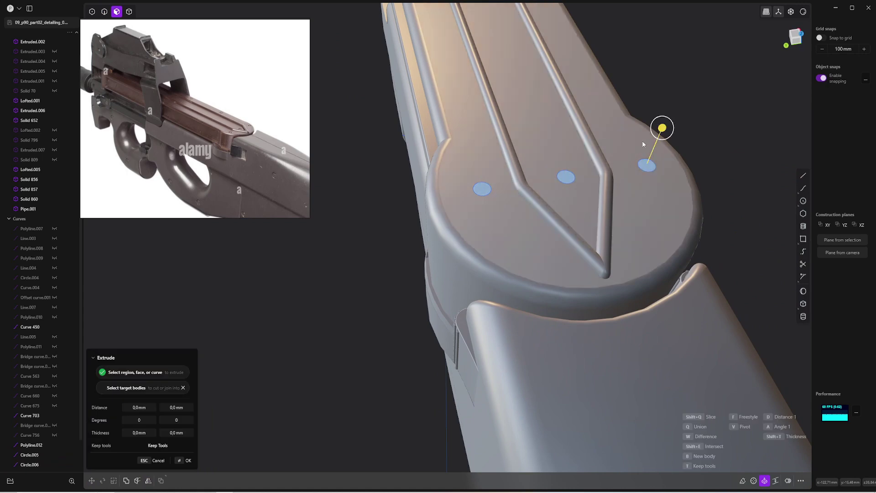
- Extrude the three circles about 2.7 mm down into the magazine's round end to cut shallow holes
{"action": "left_click_drag", "start_coordinate": [662, 128], "coordinate": [662, 139]}
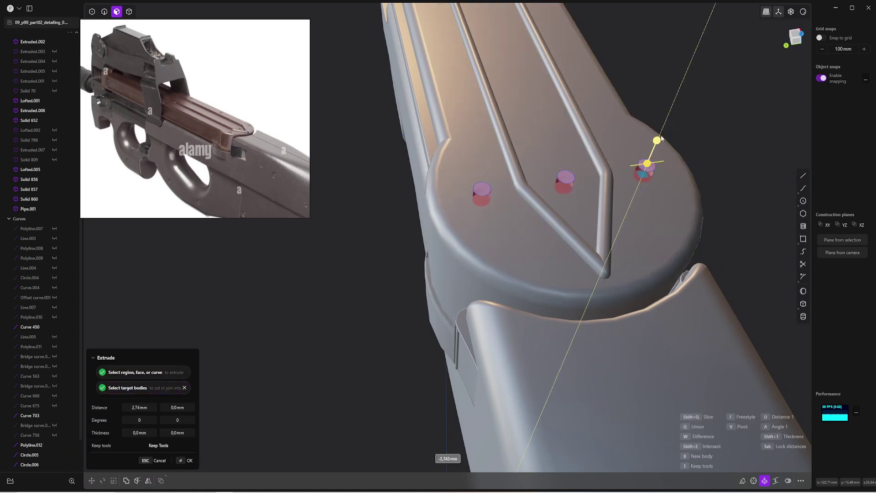
{"action": "key", "text": "Return"}
- Duplicate the sphere in the middle hole and move the copies along Y toward the outer holes
{"action": "middle_click_drag", "start_coordinate": [576, 178], "coordinate": [718, 203]}
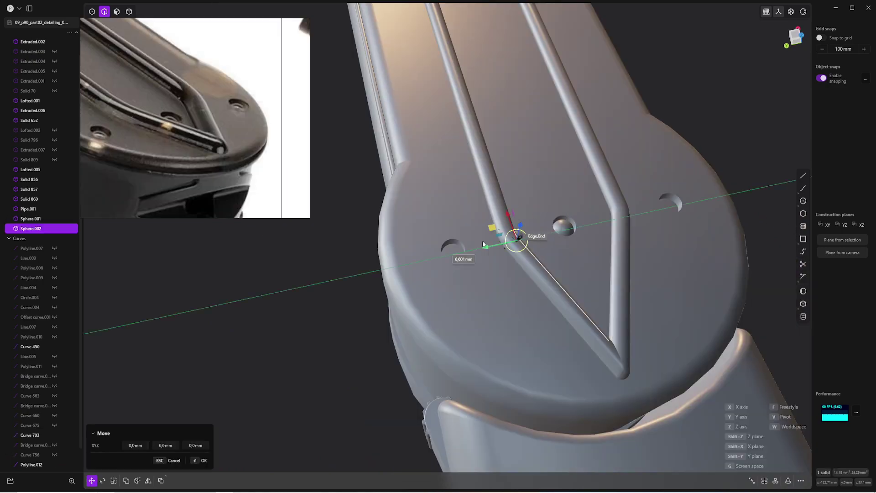
{"action": "left_click", "coordinate": [563, 225]}
{"action": "key", "text": "ctrl+d"}
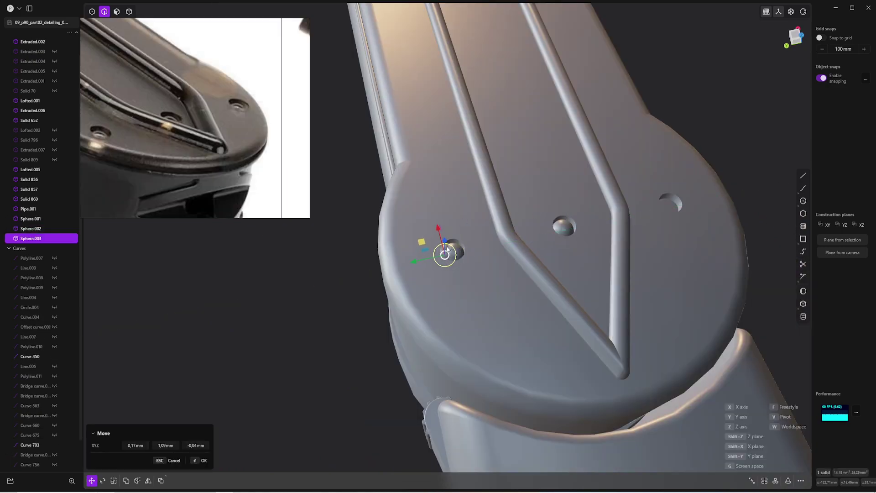